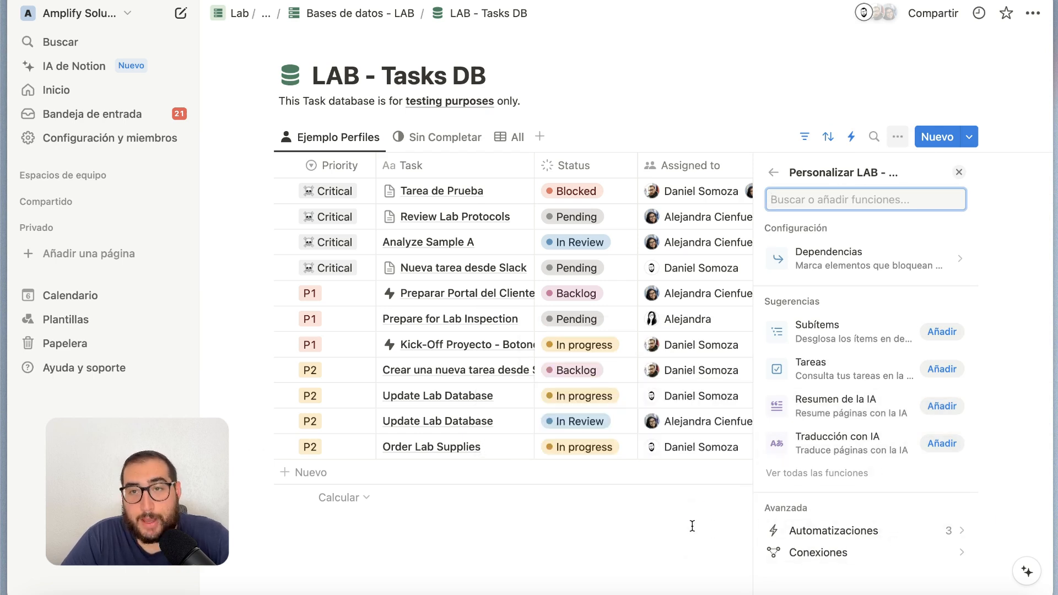
Step: Open the automations of LAB - Tasks DB and start a new automation
{"action": "left_click", "coordinate": [688, 524]}
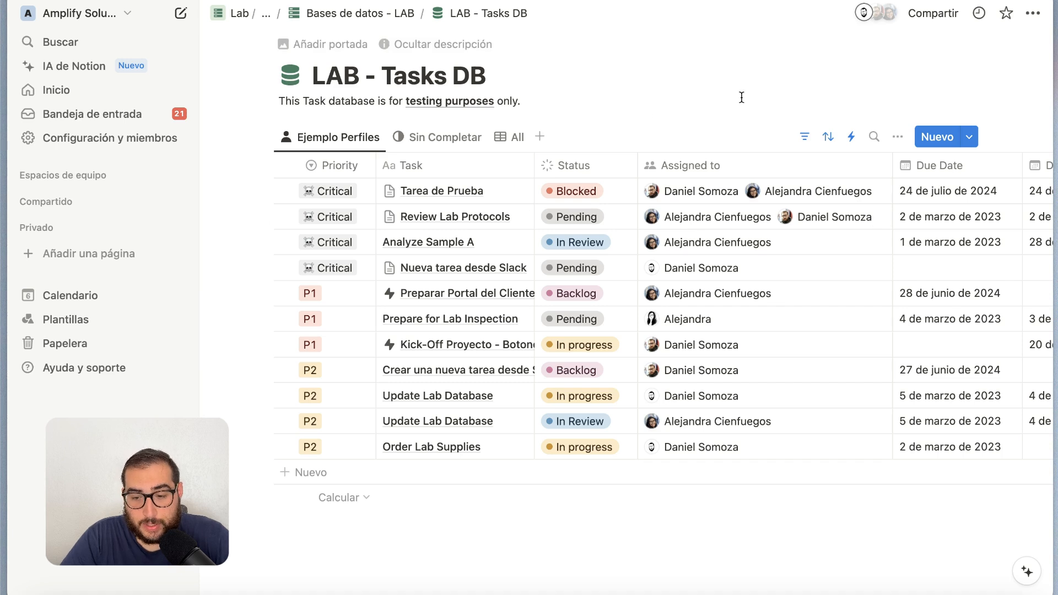
{"action": "left_click", "coordinate": [851, 137]}
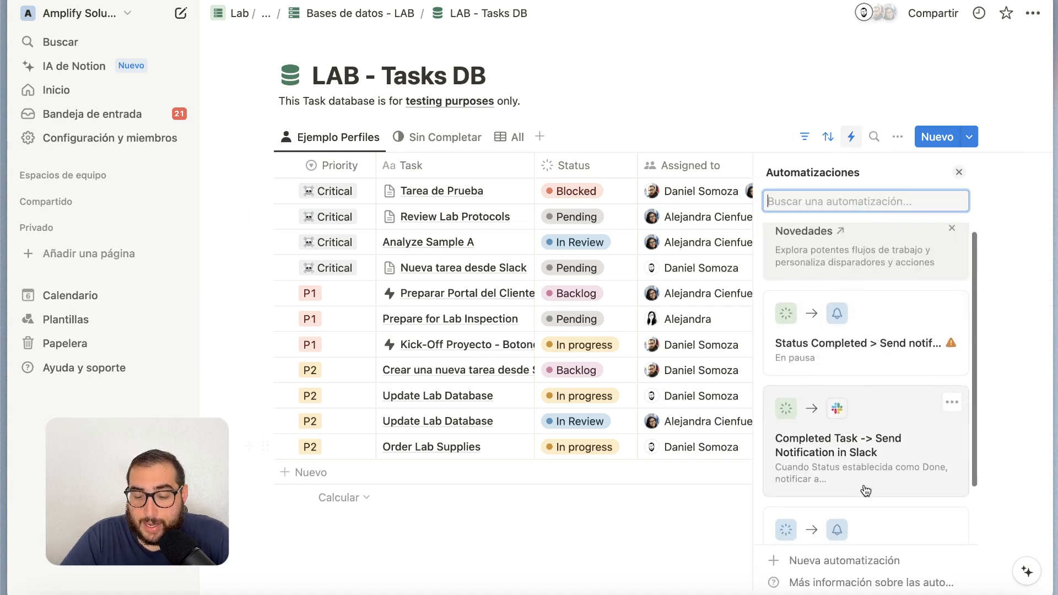
{"action": "scroll", "coordinate": [862, 490], "scroll_direction": "down", "scroll_amount": 2}
{"action": "left_click", "coordinate": [839, 571]}
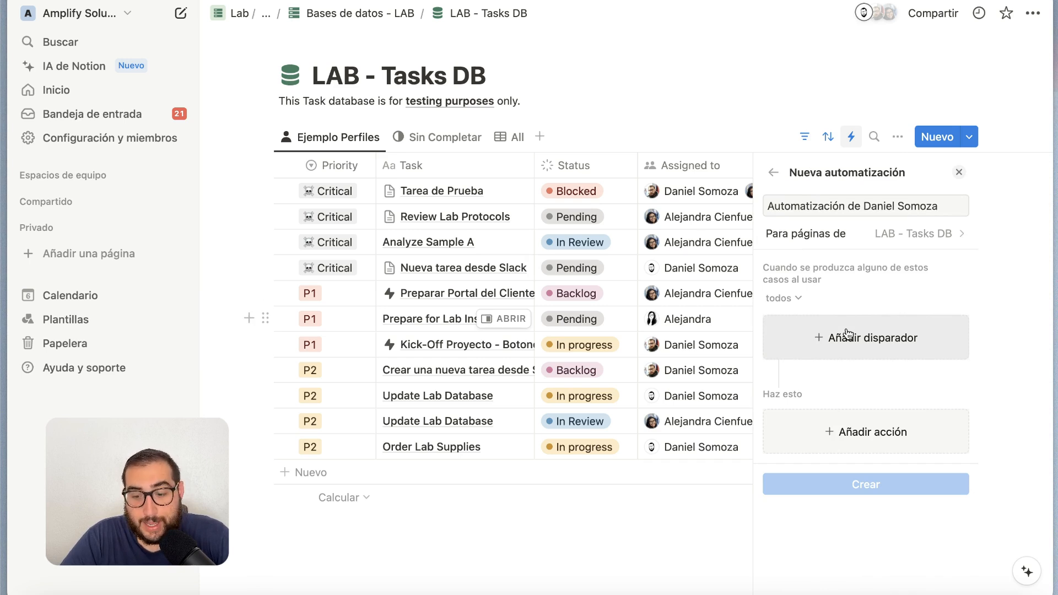
Step: Add a trigger that fires when Status is set to Pending only
{"action": "left_click", "coordinate": [862, 338]}
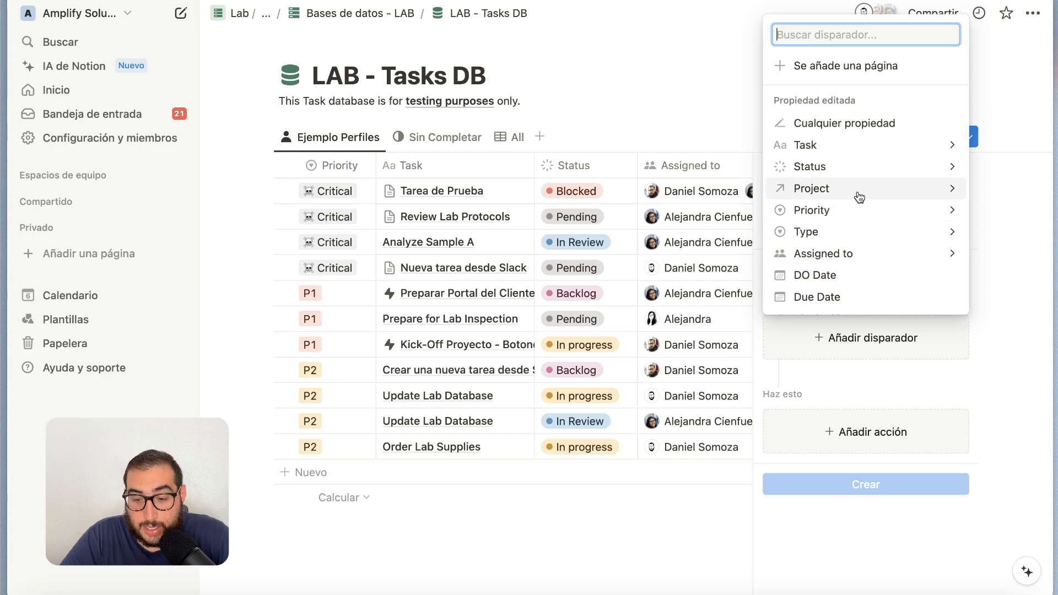
{"action": "left_click", "coordinate": [877, 168]}
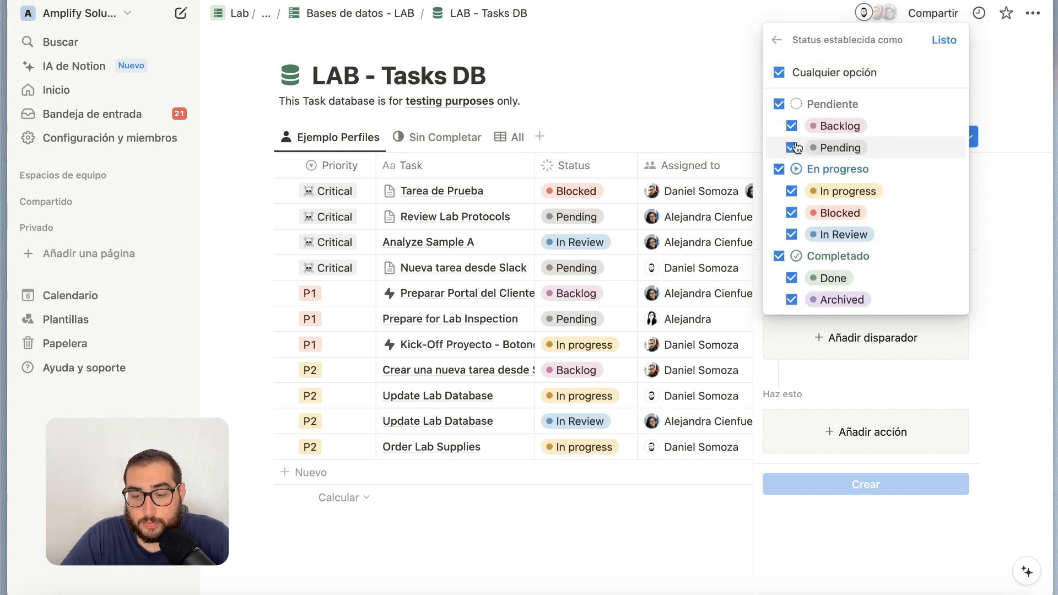
{"action": "left_click", "coordinate": [778, 71]}
{"action": "left_click", "coordinate": [791, 148]}
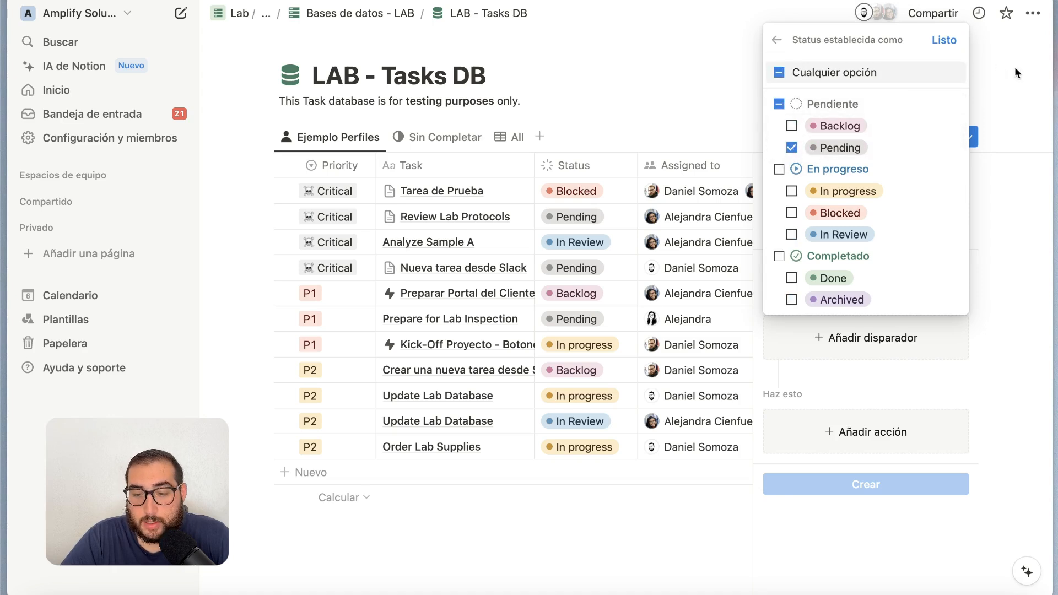
{"action": "left_click", "coordinate": [944, 41]}
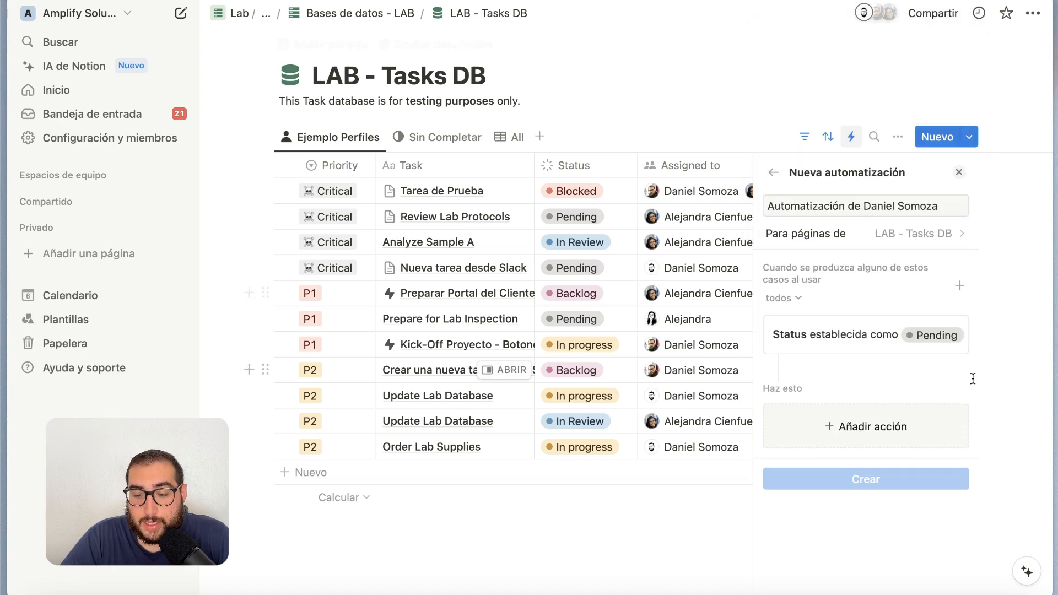
Step: Add a second trigger for Type being Review and view the options for matching all or any triggers
{"action": "left_click", "coordinate": [959, 286]}
{"action": "left_click", "coordinate": [843, 483]}
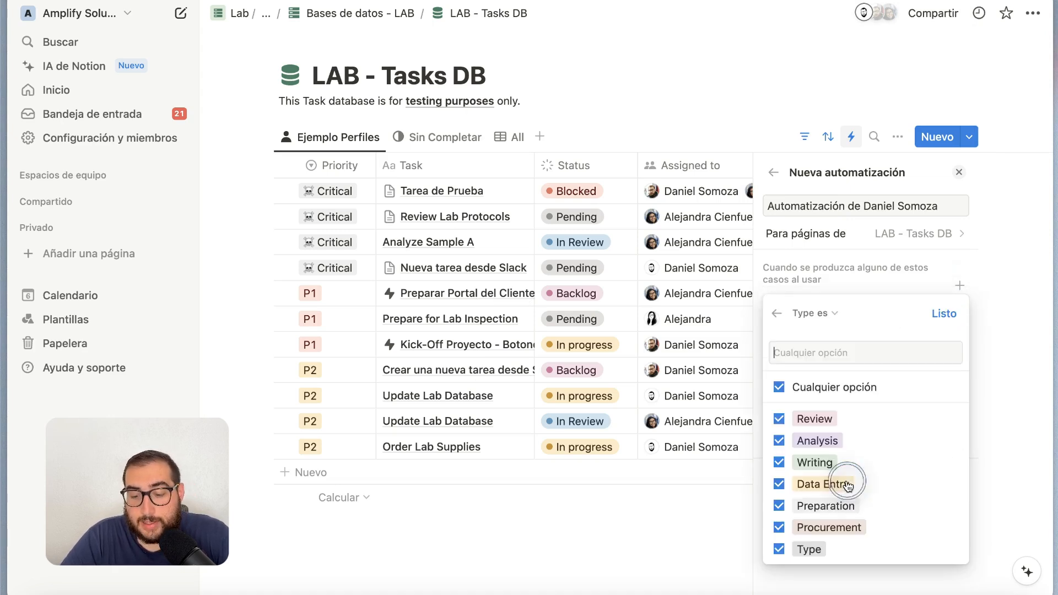
{"action": "left_click", "coordinate": [778, 387]}
{"action": "left_click", "coordinate": [779, 419]}
{"action": "left_click", "coordinate": [944, 313]}
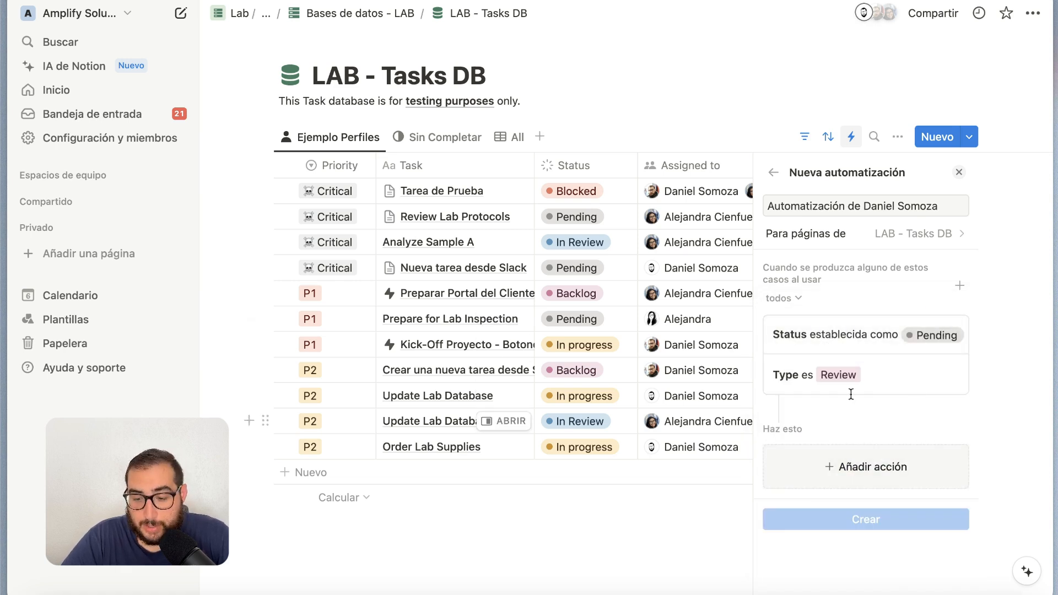
{"action": "left_click", "coordinate": [788, 299]}
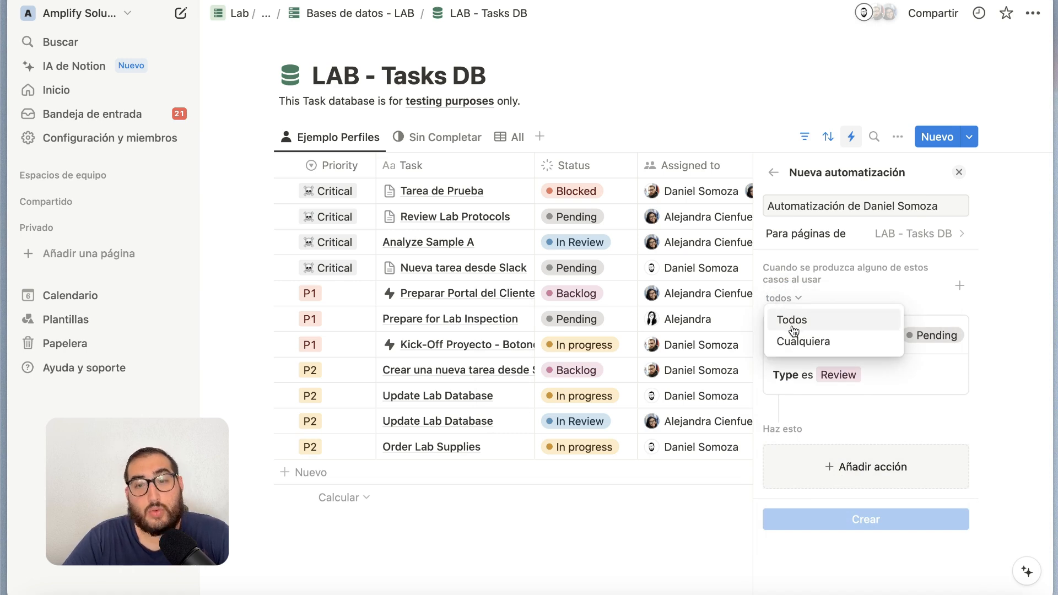
{"action": "left_click", "coordinate": [867, 287]}
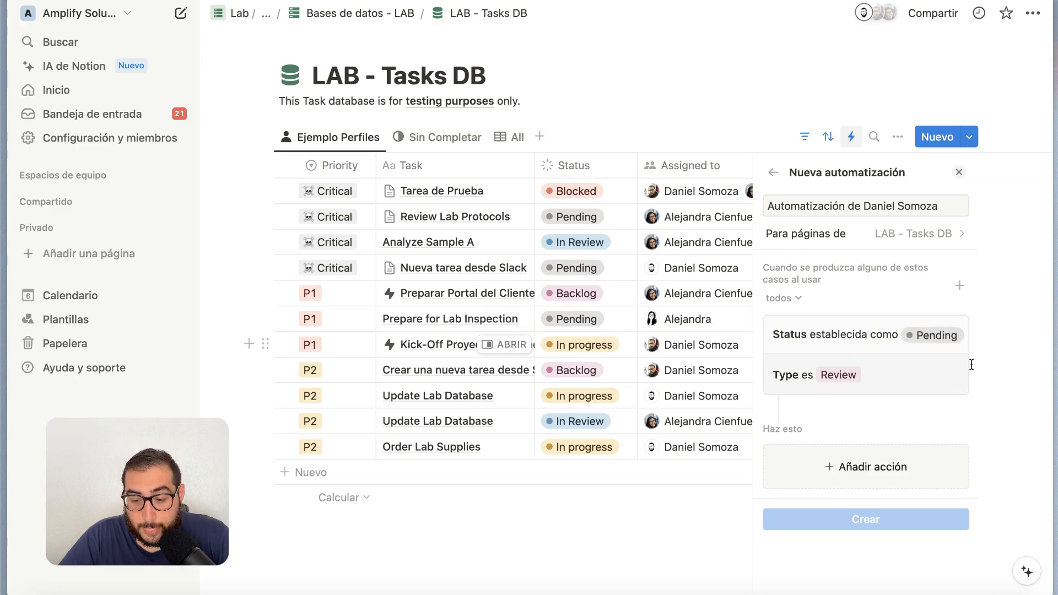
Step: Delete the Type trigger from the new automation
{"action": "left_click", "coordinate": [838, 374]}
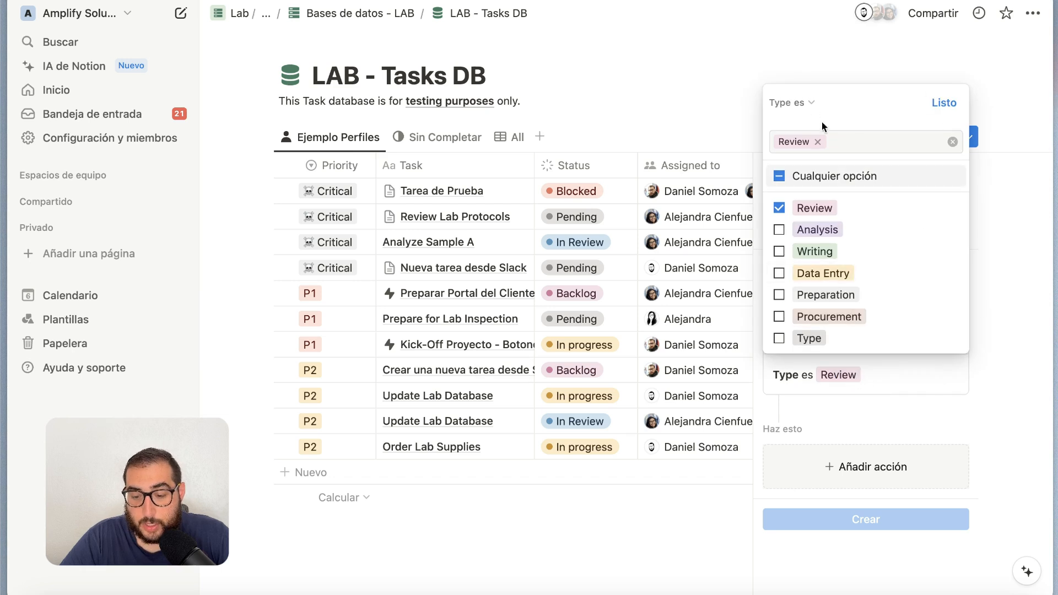
{"action": "left_click", "coordinate": [971, 330]}
{"action": "left_click", "coordinate": [957, 381]}
{"action": "left_click", "coordinate": [947, 402]}
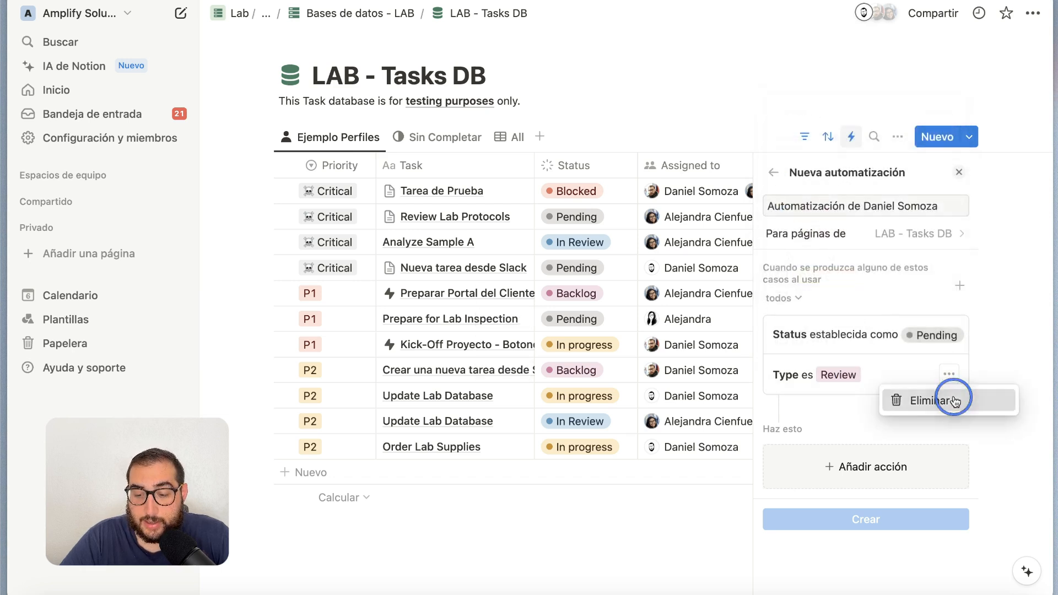
Step: Add a trigger on the Assigned to property with Cualquier opción cleared
{"action": "left_click", "coordinate": [959, 286]}
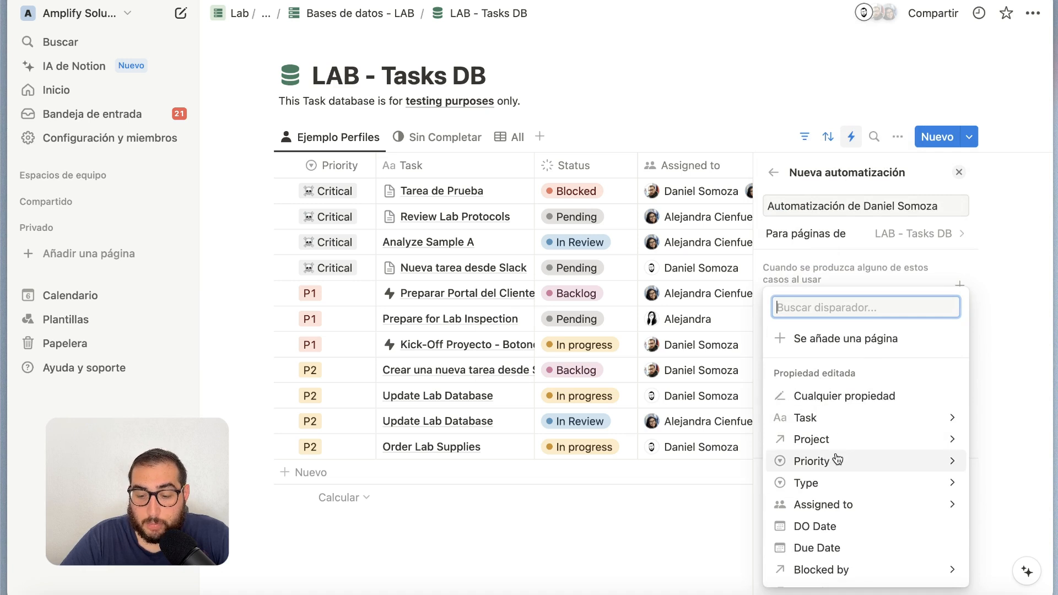
{"action": "left_click", "coordinate": [827, 503]}
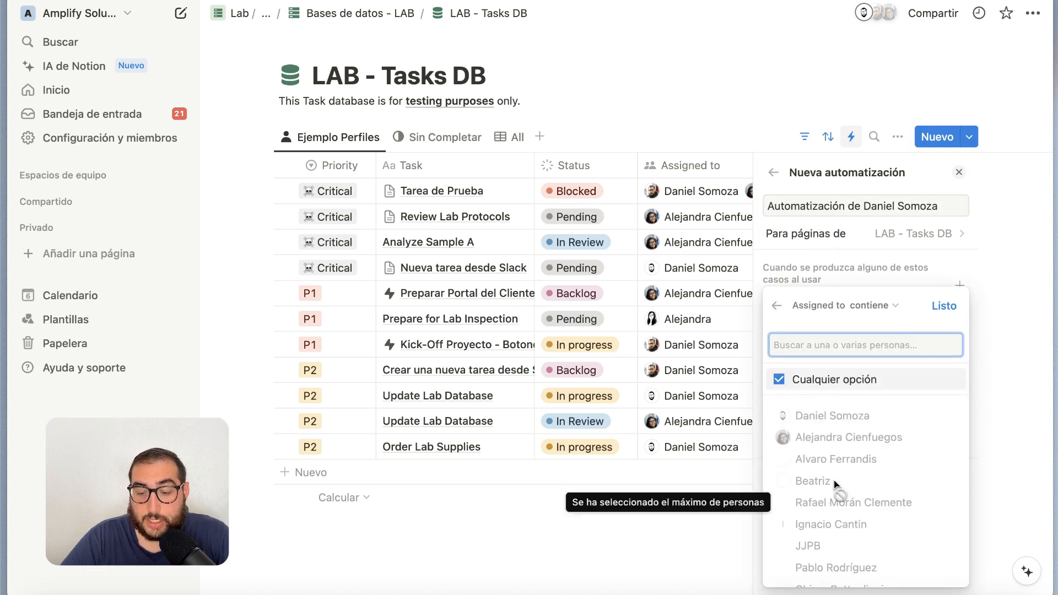
{"action": "left_click", "coordinate": [780, 380]}
{"action": "scroll", "coordinate": [826, 458], "scroll_direction": "down", "scroll_amount": 2}
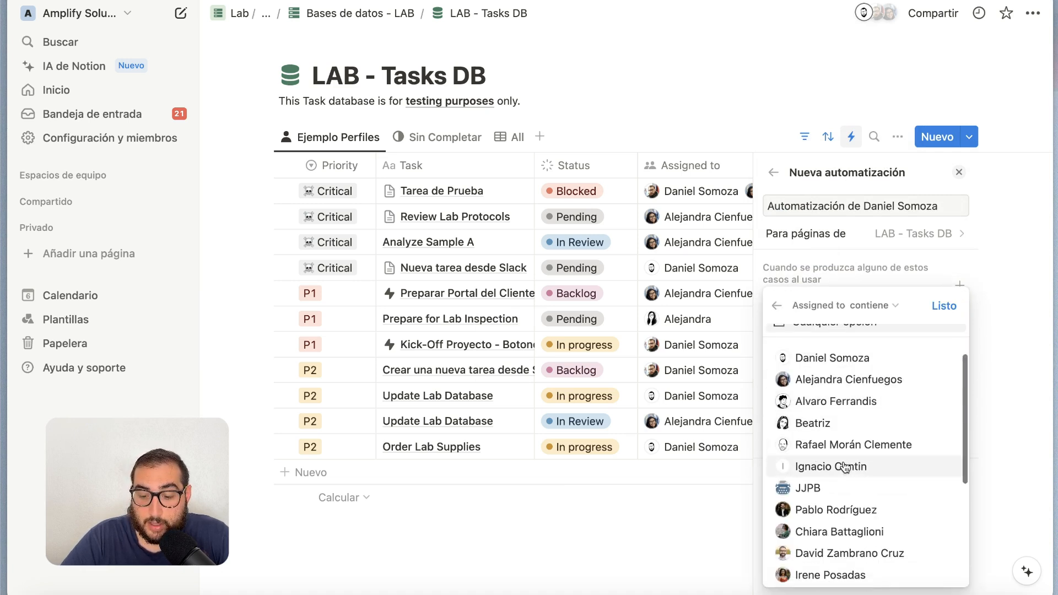
{"action": "scroll", "coordinate": [838, 386], "scroll_direction": "up", "scroll_amount": 2}
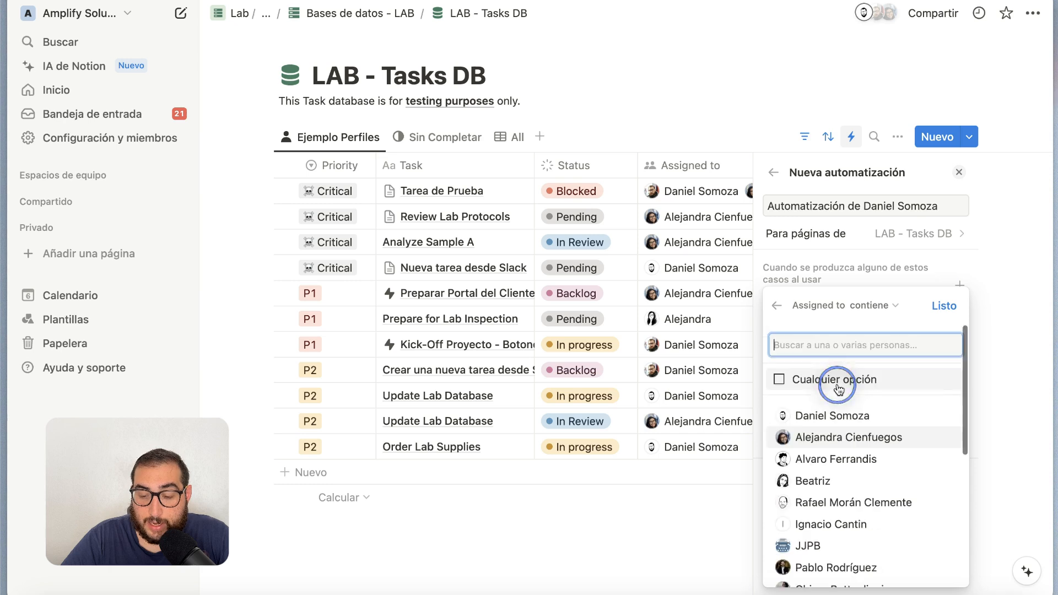
{"action": "left_click", "coordinate": [943, 304]}
Step: Set the Assigned to trigger's condition to Contiene with the second listed team member
{"action": "left_click", "coordinate": [881, 373]}
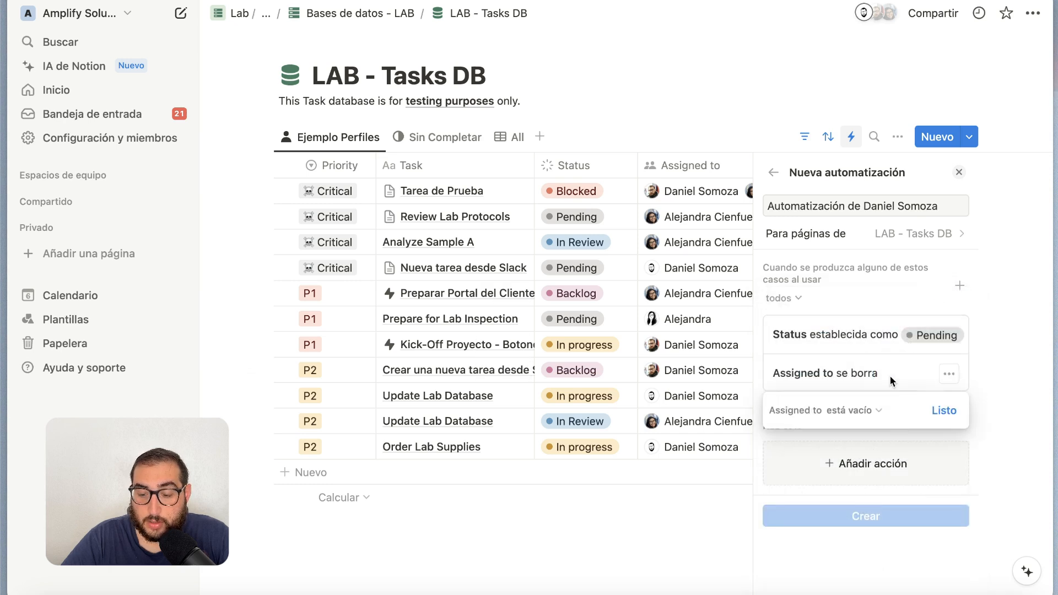
{"action": "left_click", "coordinate": [876, 410]}
{"action": "left_click", "coordinate": [810, 477]}
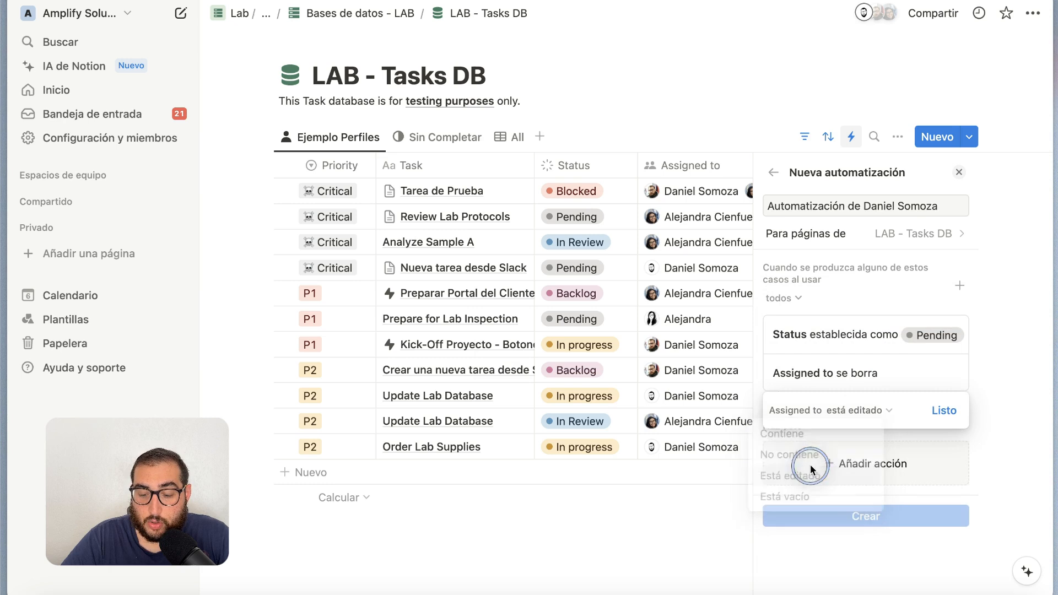
{"action": "left_click", "coordinate": [835, 411]}
{"action": "left_click", "coordinate": [807, 434]}
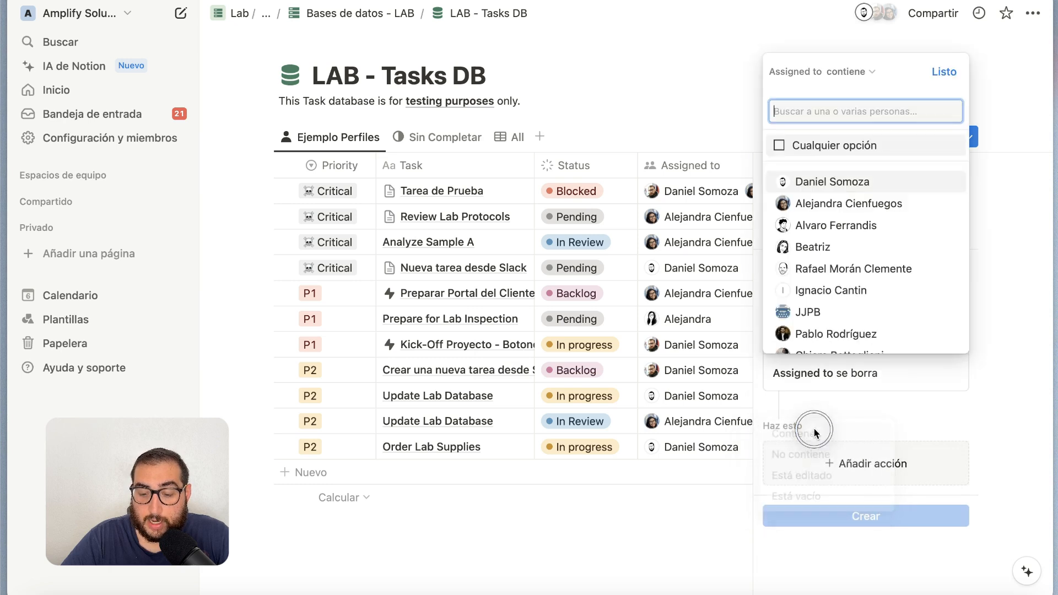
{"action": "left_click", "coordinate": [824, 204]}
{"action": "left_click", "coordinate": [944, 71]}
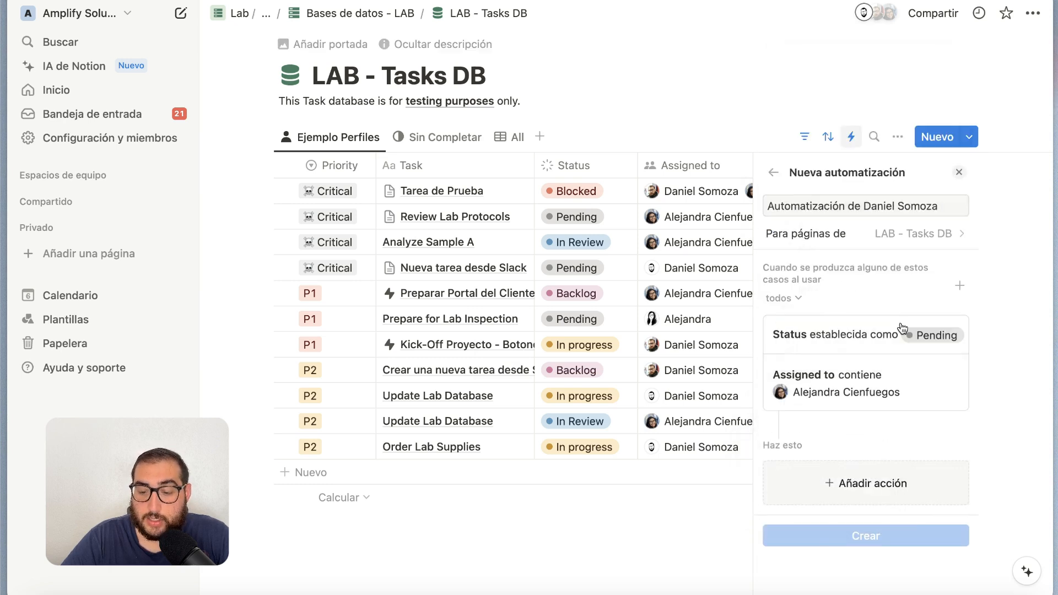
Step: Add an action that sets Type to Analysis and create the automation
{"action": "left_click", "coordinate": [881, 483]}
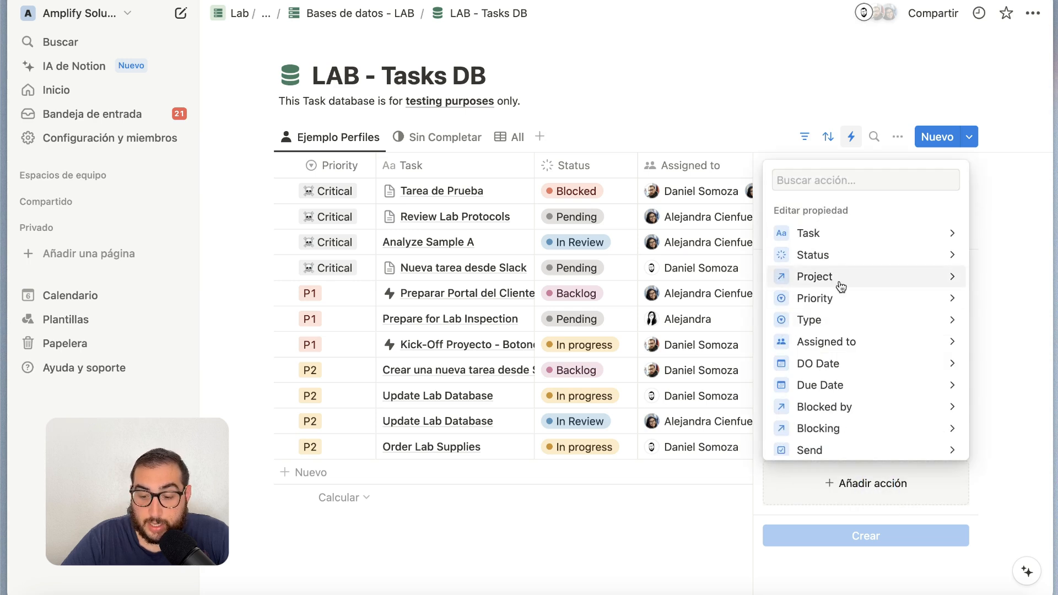
{"action": "left_click", "coordinate": [862, 327]}
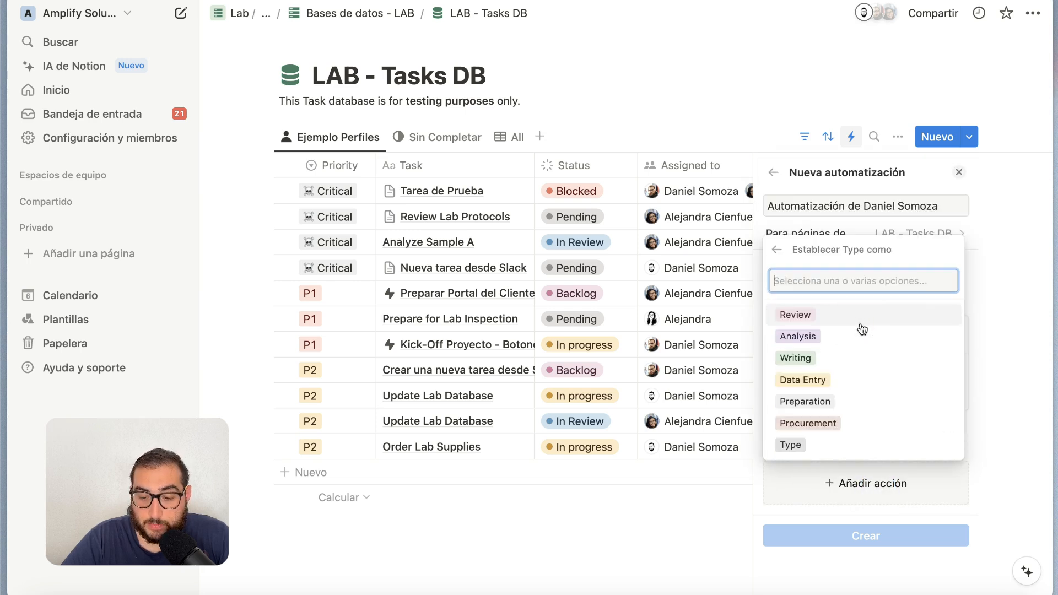
{"action": "left_click", "coordinate": [816, 336]}
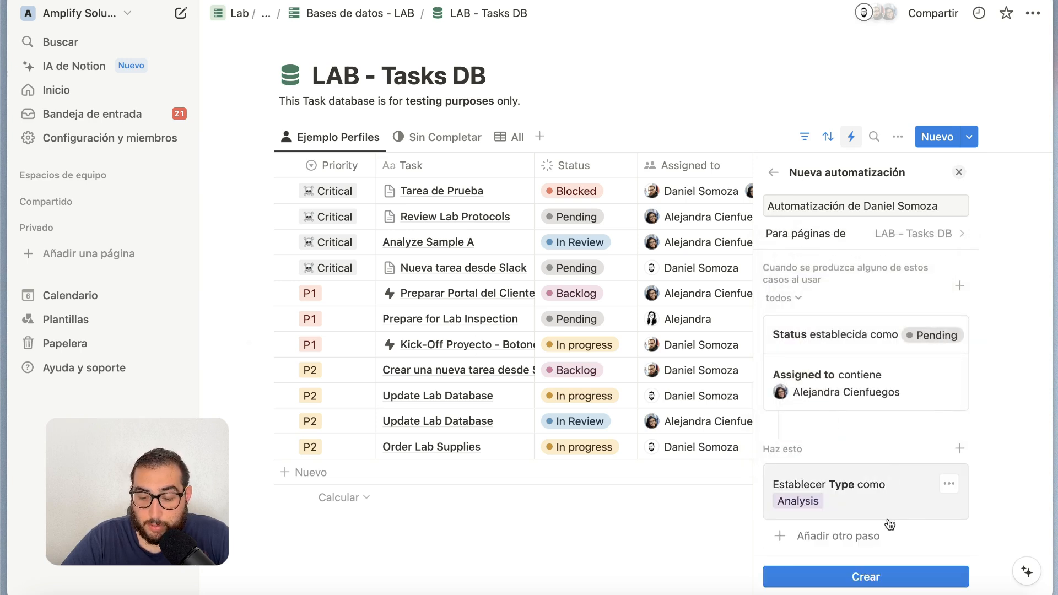
{"action": "left_click", "coordinate": [867, 576]}
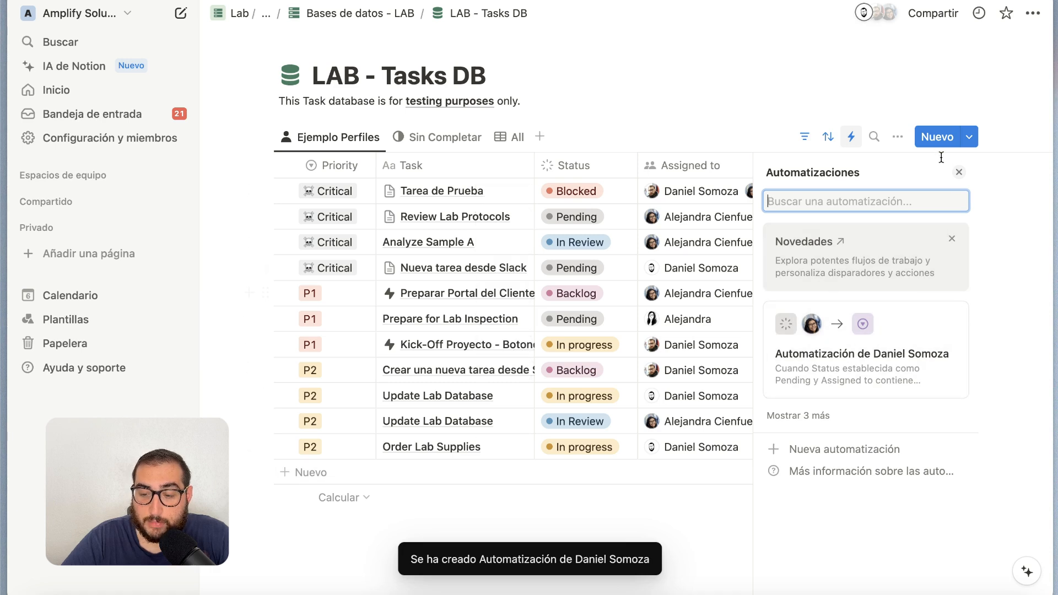
Step: Close the automations list and add a new task named "Tarea de prueba" at the end of the table
{"action": "left_click", "coordinate": [959, 172]}
{"action": "scroll", "coordinate": [542, 431], "scroll_direction": "down", "scroll_amount": 2}
{"action": "left_click", "coordinate": [542, 430]}
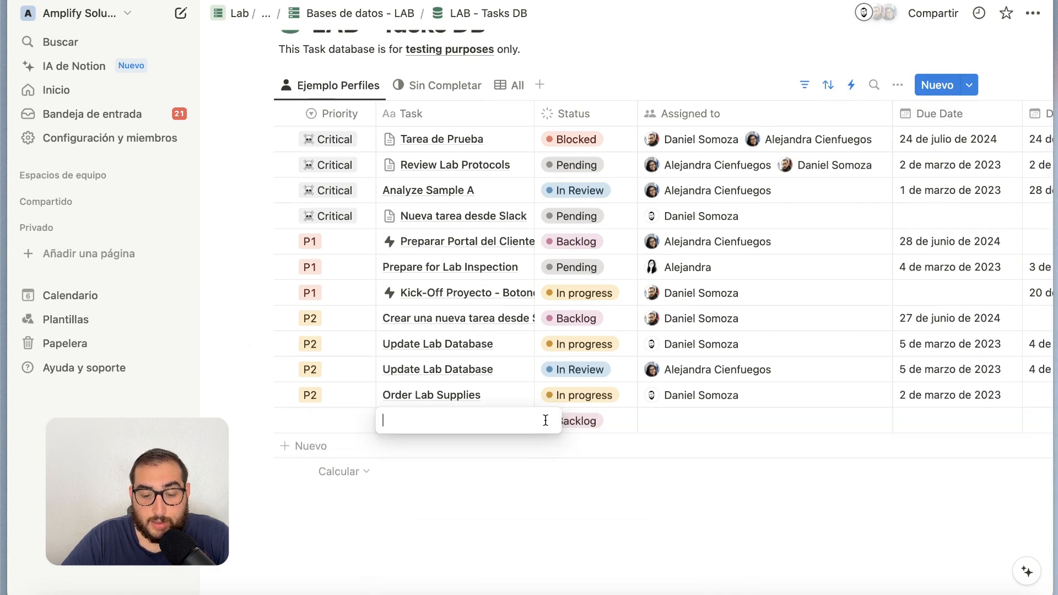
{"action": "type", "text": "Tare"}
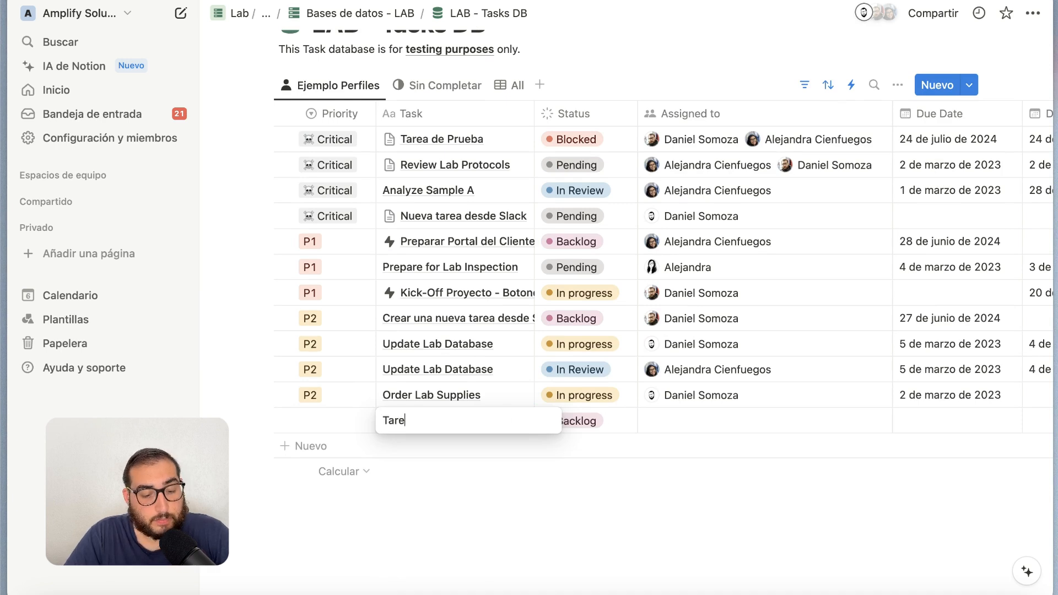
{"action": "type", "text": "a de prueba"}
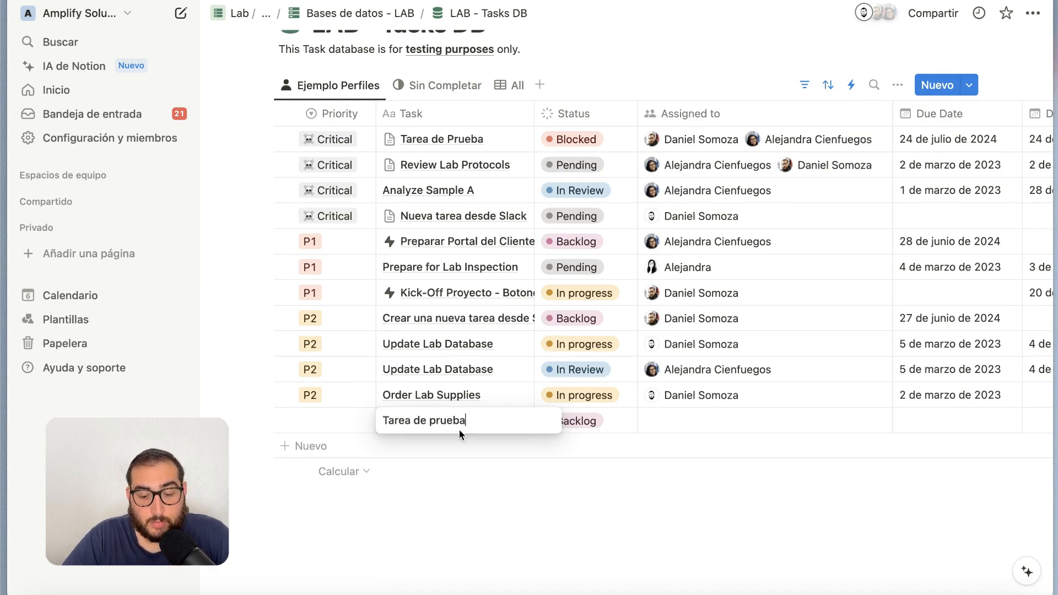
{"action": "key", "text": "Return"}
Step: Assign the new "Tarea de prueba" task to the team member used in the automation's trigger
{"action": "left_click", "coordinate": [709, 420]}
{"action": "type", "text": "alejandr"}
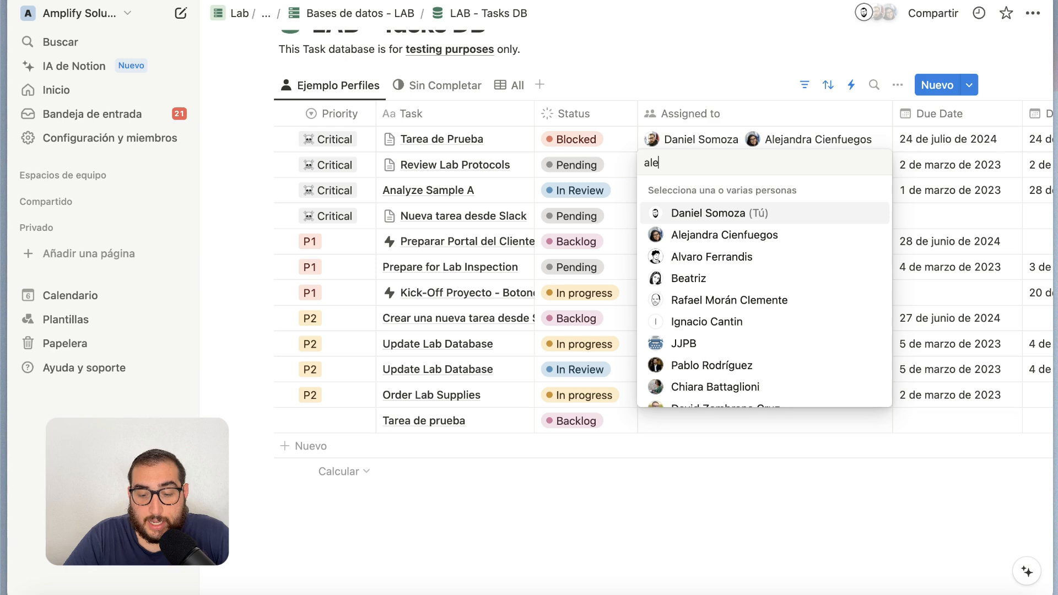
{"action": "left_click", "coordinate": [830, 392]}
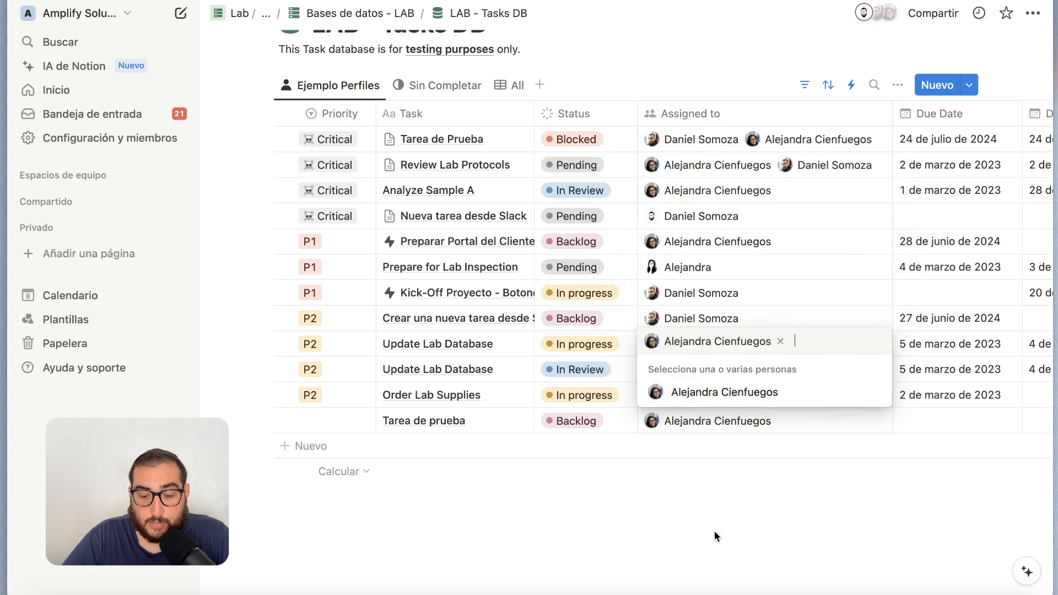
{"action": "key", "text": "Escape"}
Step: Set the new task's Status to Pending and check its Type value
{"action": "left_click", "coordinate": [575, 421]}
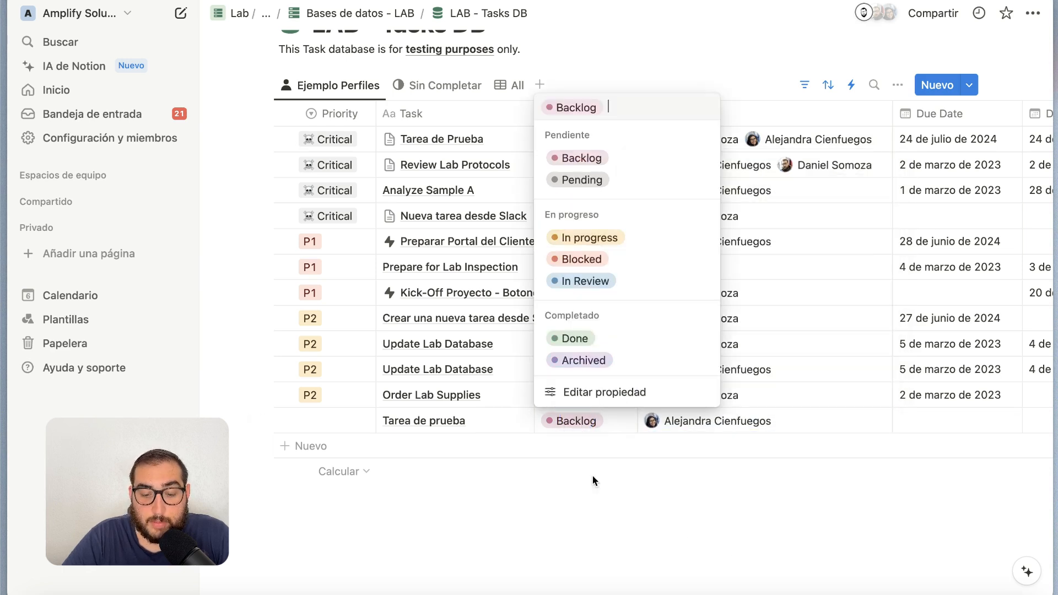
{"action": "left_click", "coordinate": [588, 180]}
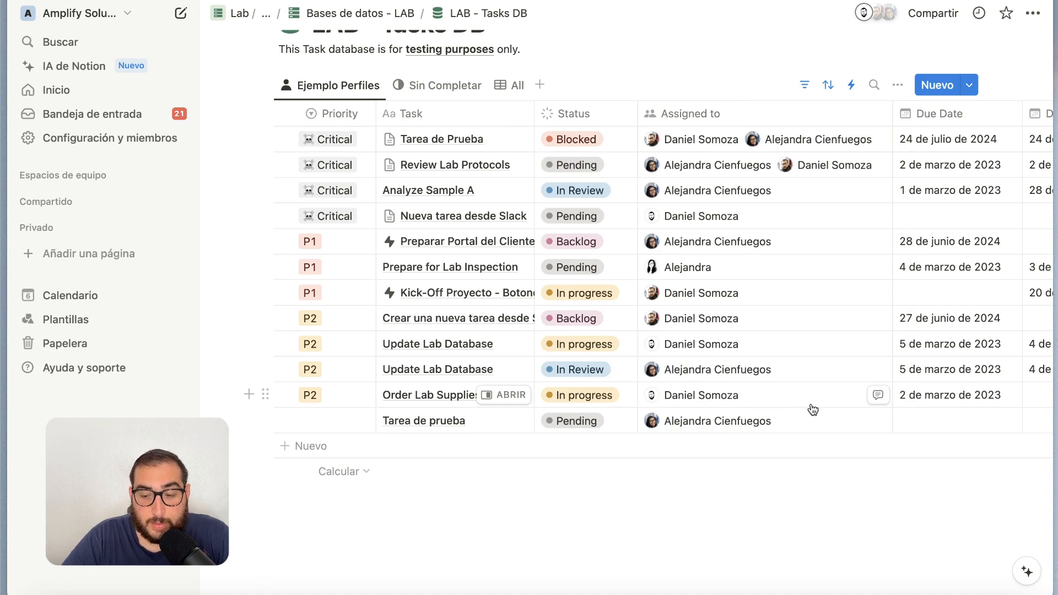
{"action": "scroll", "coordinate": [812, 409], "scroll_direction": "right", "scroll_amount": 10}
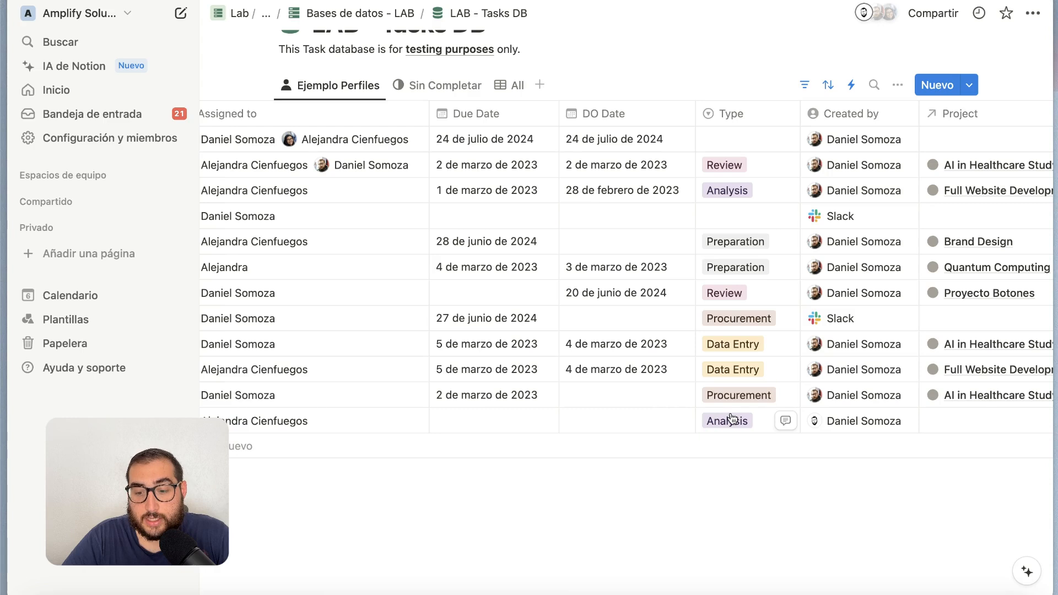
{"action": "scroll", "coordinate": [732, 419], "scroll_direction": "left", "scroll_amount": 3}
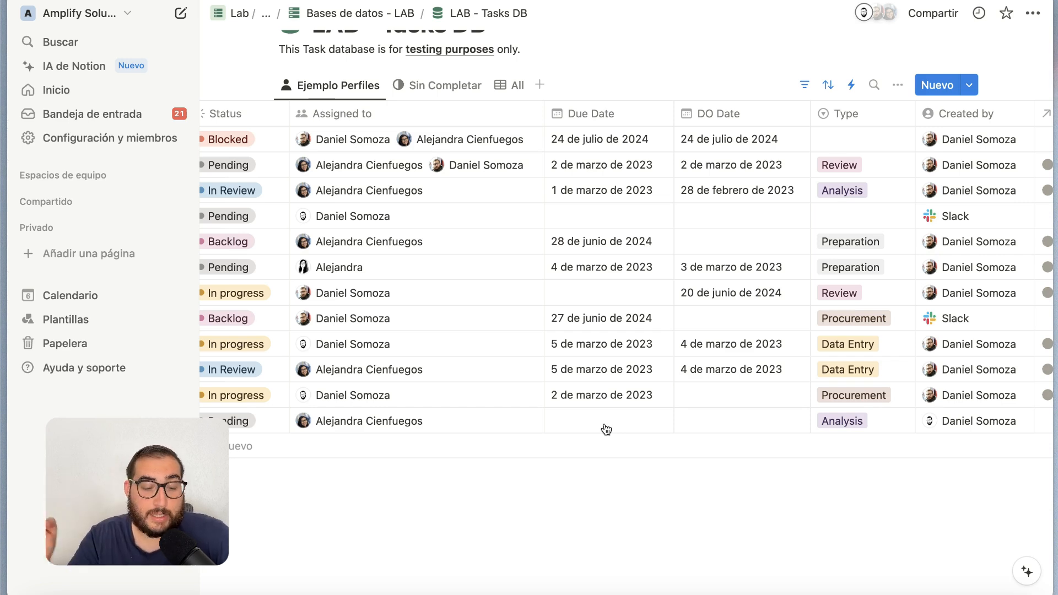
{"action": "scroll", "coordinate": [659, 270], "scroll_direction": "left", "scroll_amount": 5}
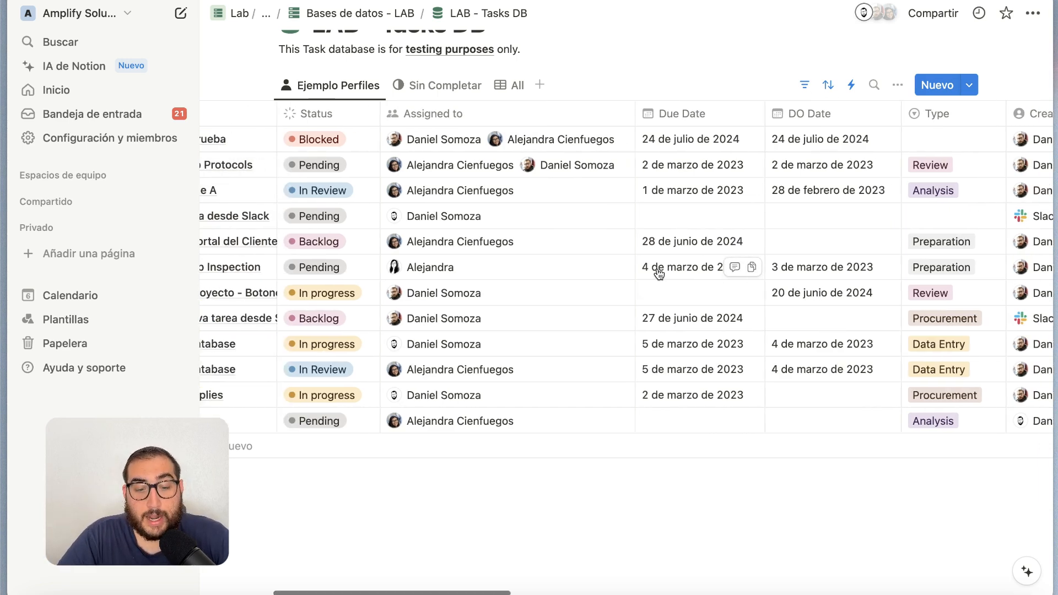
Step: Open the Pending-status automation for editing, examine the triggers that can be added to it, and close it
{"action": "scroll", "coordinate": [619, 350], "scroll_direction": "left", "scroll_amount": 3}
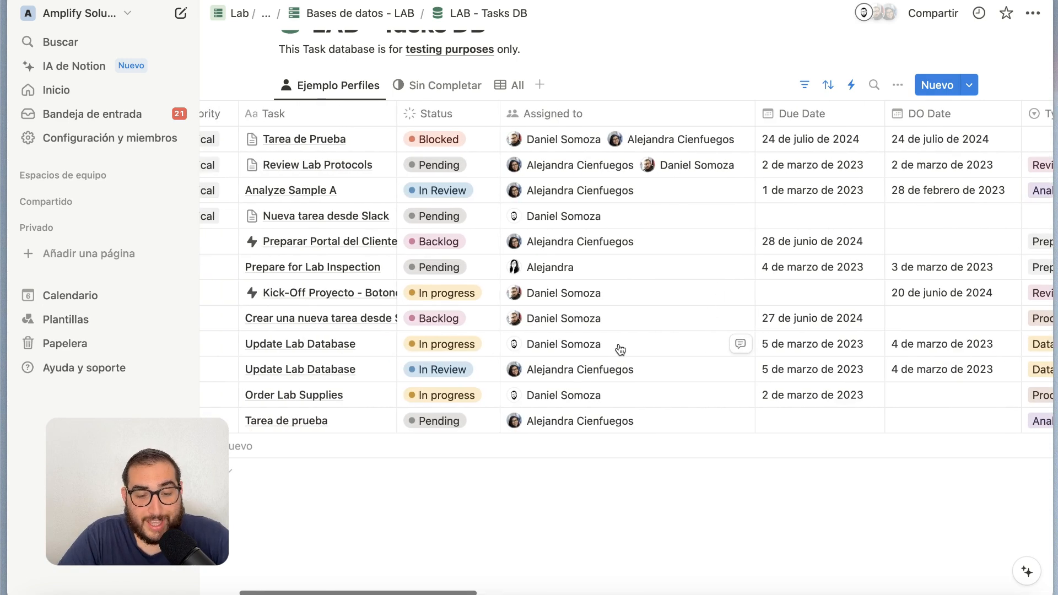
{"action": "left_click", "coordinate": [898, 85]}
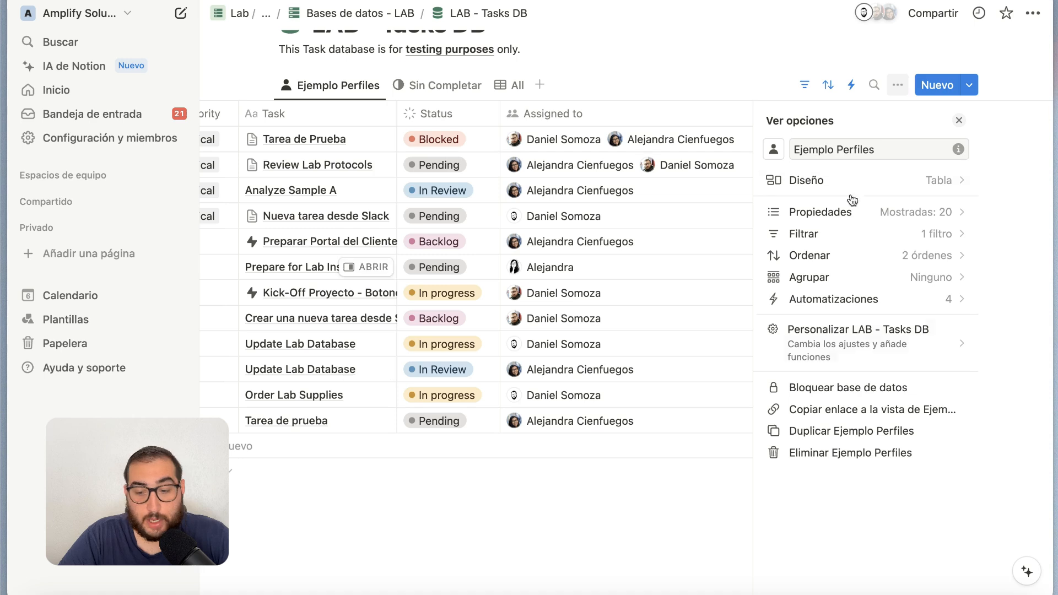
{"action": "left_click", "coordinate": [850, 84]}
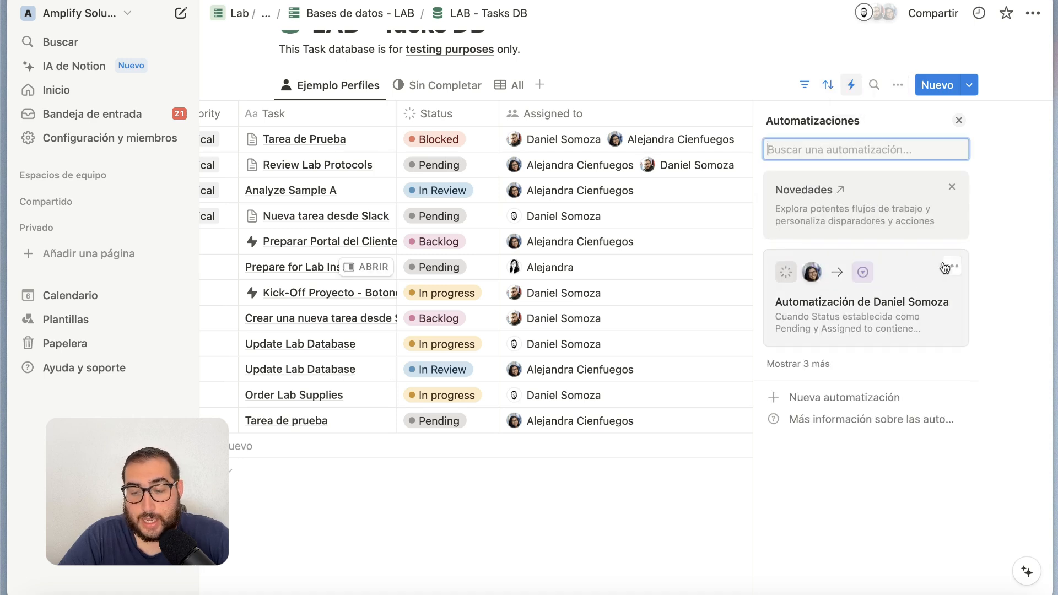
{"action": "left_click", "coordinate": [950, 266]}
{"action": "left_click", "coordinate": [917, 292]}
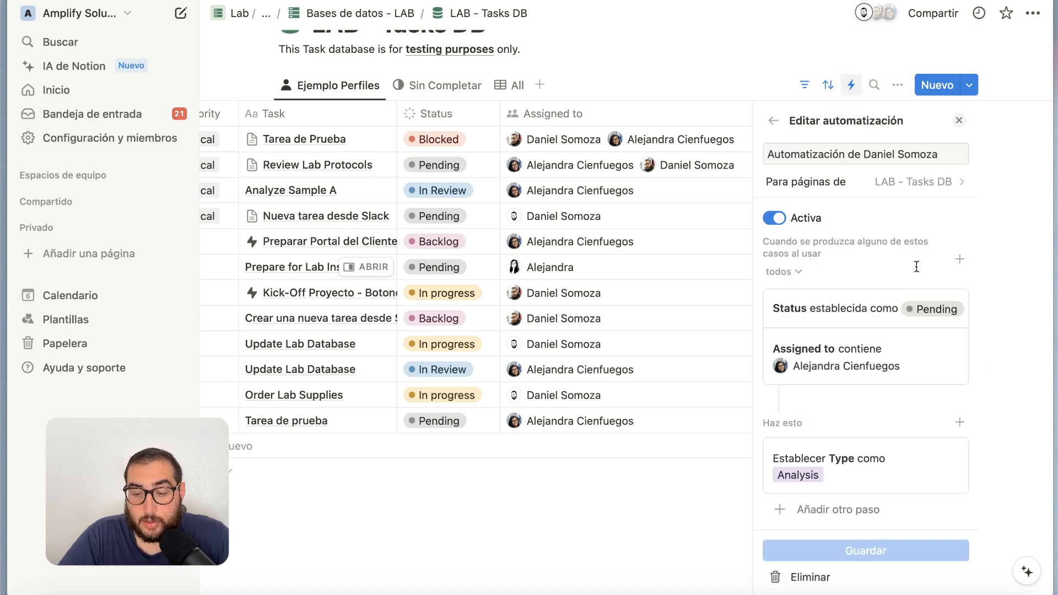
{"action": "left_click", "coordinate": [959, 260]}
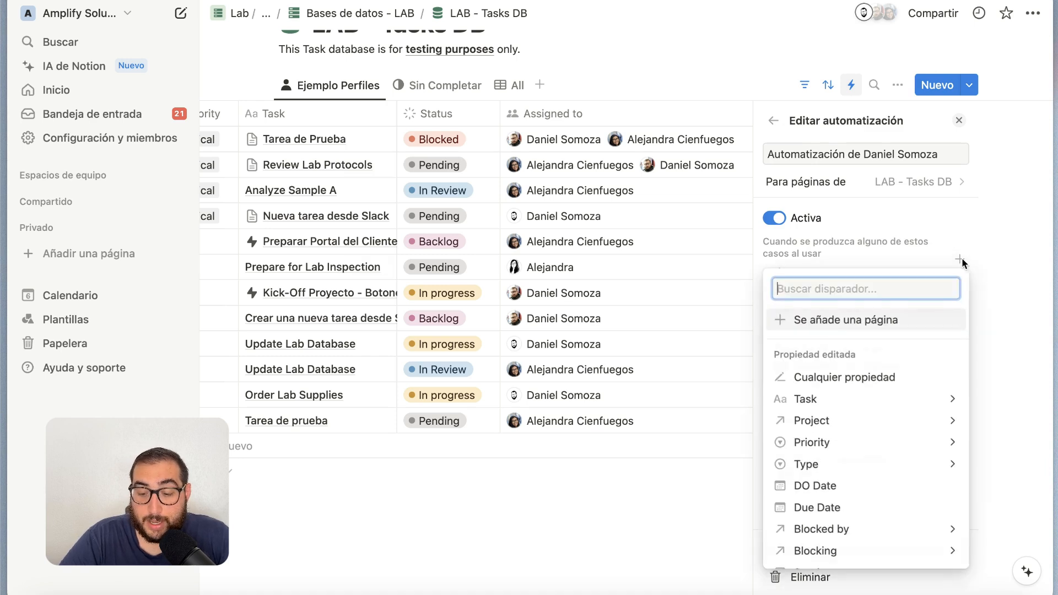
{"action": "left_click", "coordinate": [880, 224]}
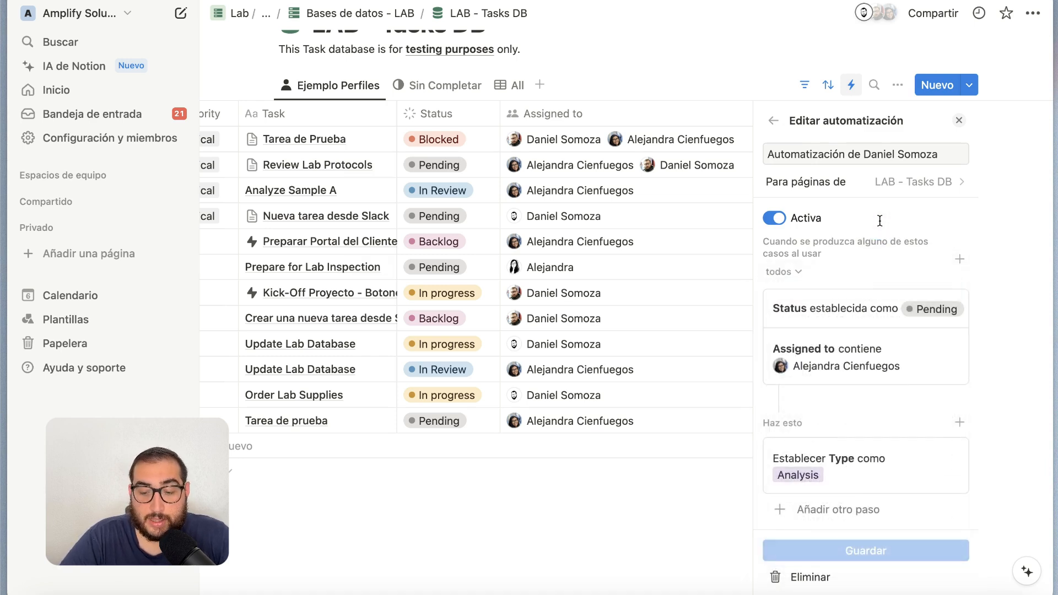
{"action": "left_click", "coordinate": [673, 197]}
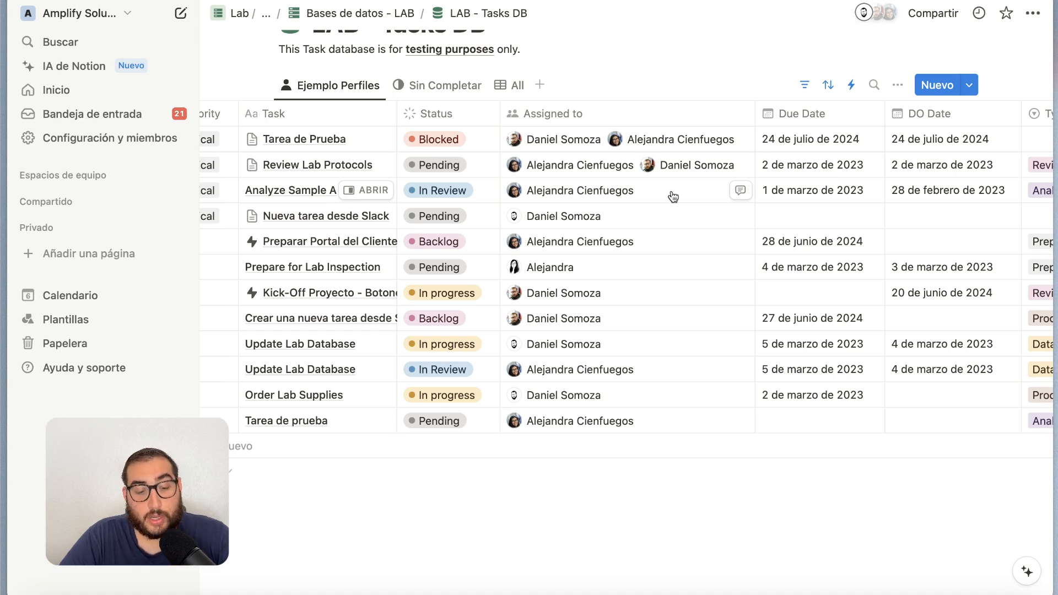
Step: Start a new automation, add a trigger for edits to Due Date, and delete that trigger
{"action": "left_click", "coordinate": [897, 86]}
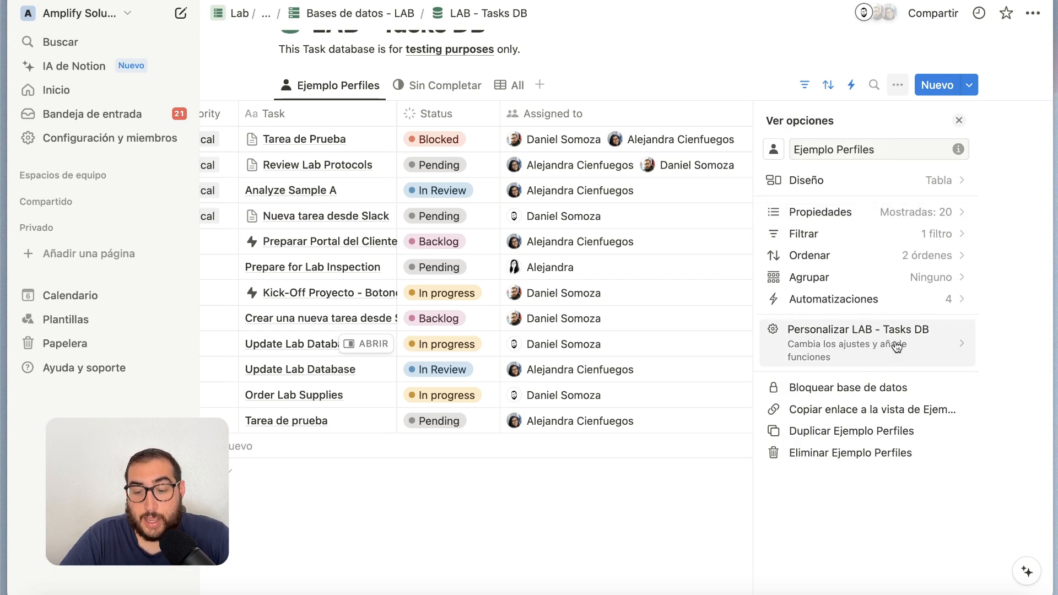
{"action": "left_click", "coordinate": [851, 85]}
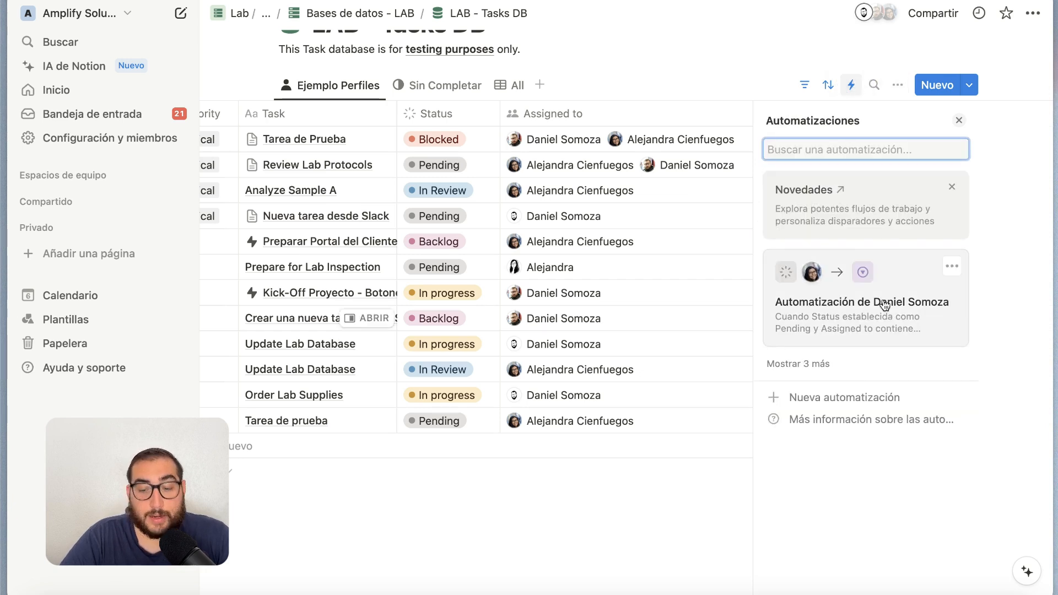
{"action": "left_click", "coordinate": [838, 399]}
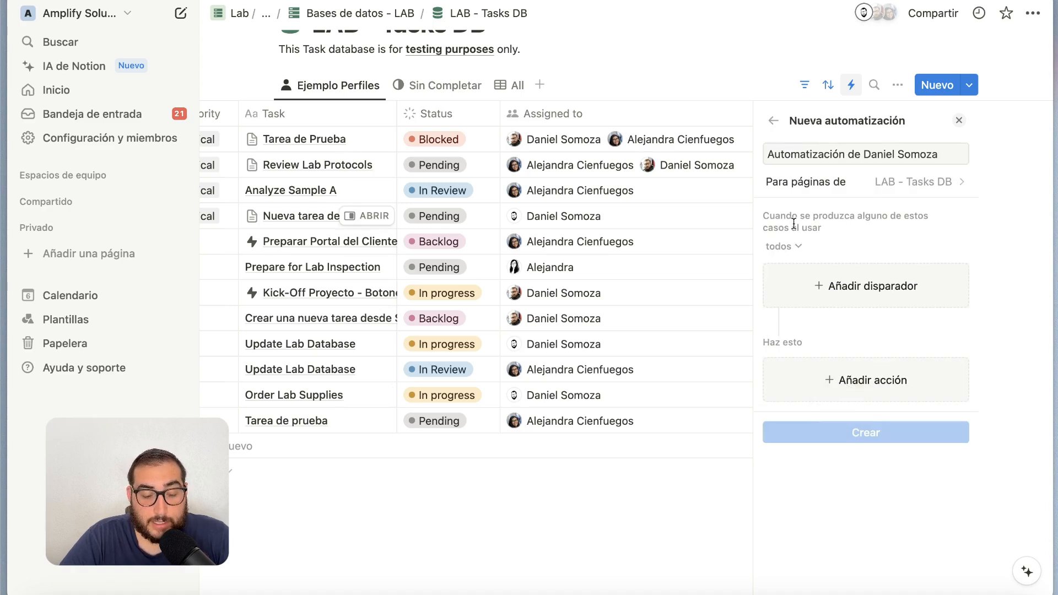
{"action": "left_click", "coordinate": [828, 289]}
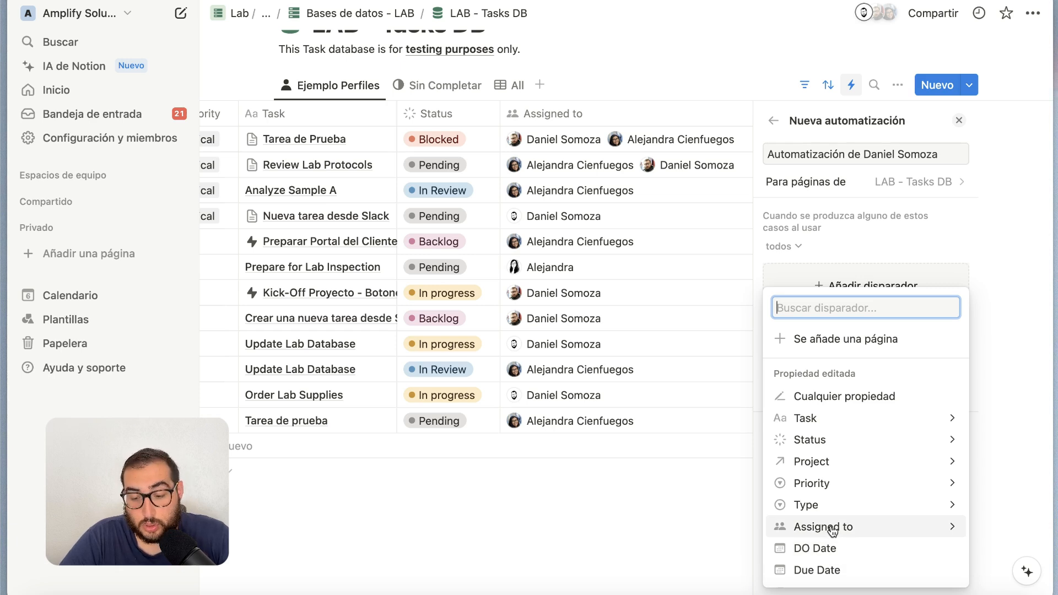
{"action": "left_click", "coordinate": [835, 568]}
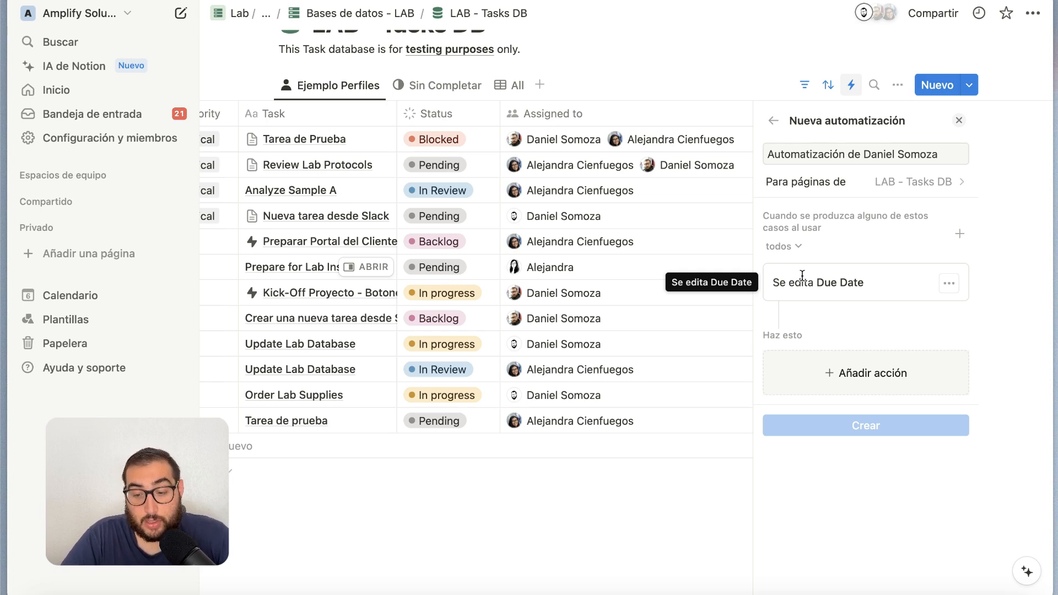
{"action": "left_click", "coordinate": [949, 283]}
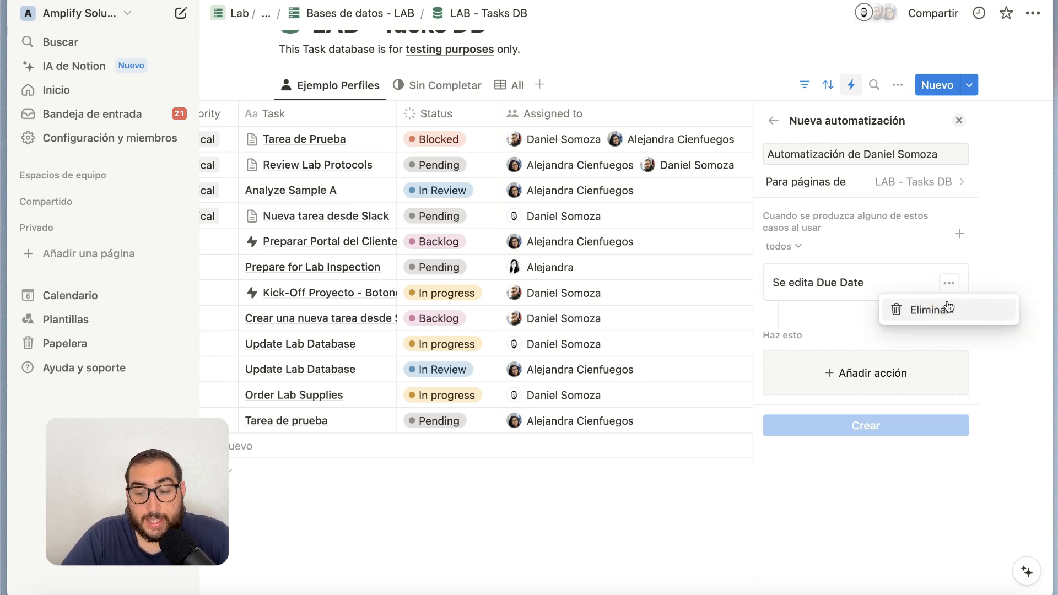
{"action": "left_click", "coordinate": [949, 306]}
Step: Examine the people and condition options offered by the Assigned to trigger
{"action": "left_click", "coordinate": [848, 284]}
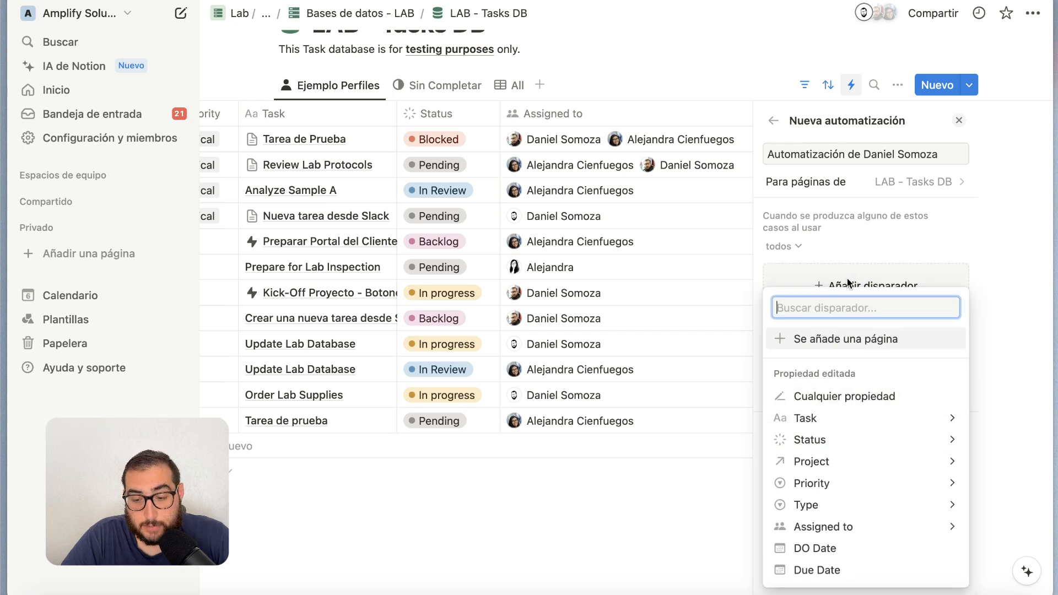
{"action": "left_click", "coordinate": [865, 527]}
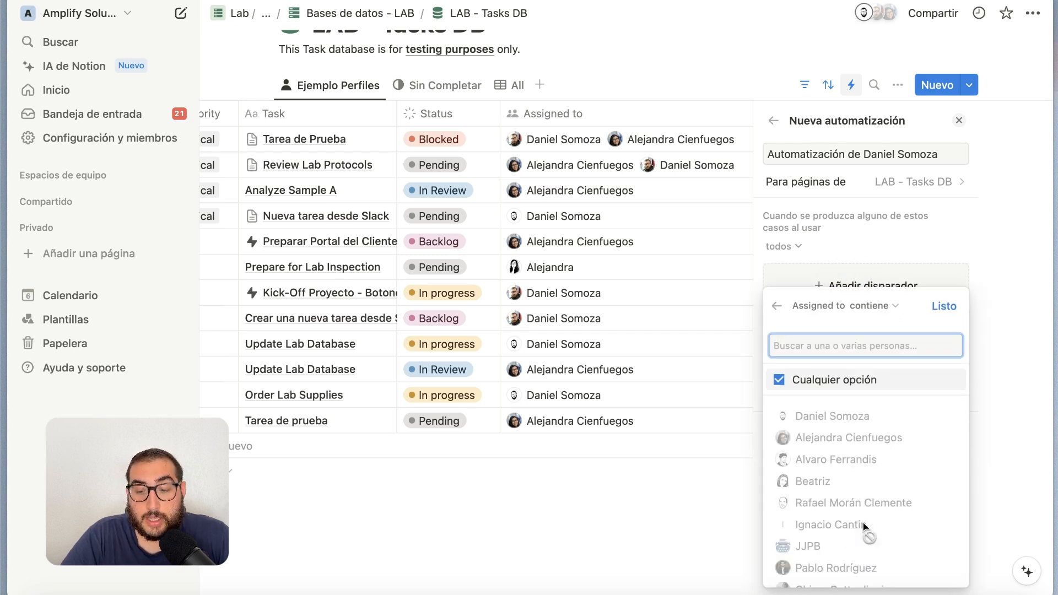
{"action": "scroll", "coordinate": [866, 328], "scroll_direction": "down", "scroll_amount": 3}
{"action": "scroll", "coordinate": [873, 353], "scroll_direction": "up", "scroll_amount": 3}
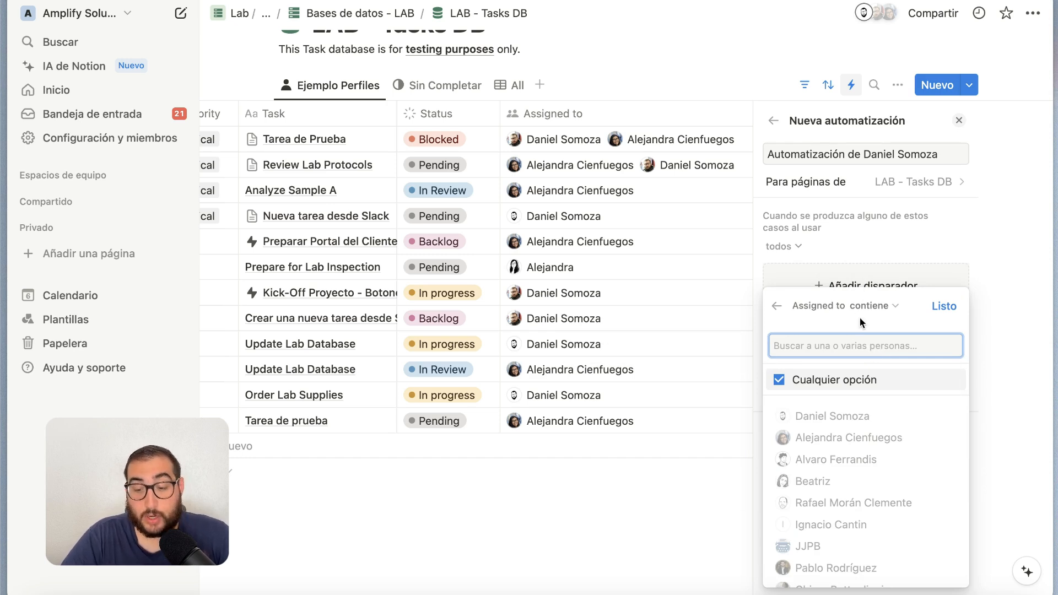
{"action": "left_click", "coordinate": [861, 307]}
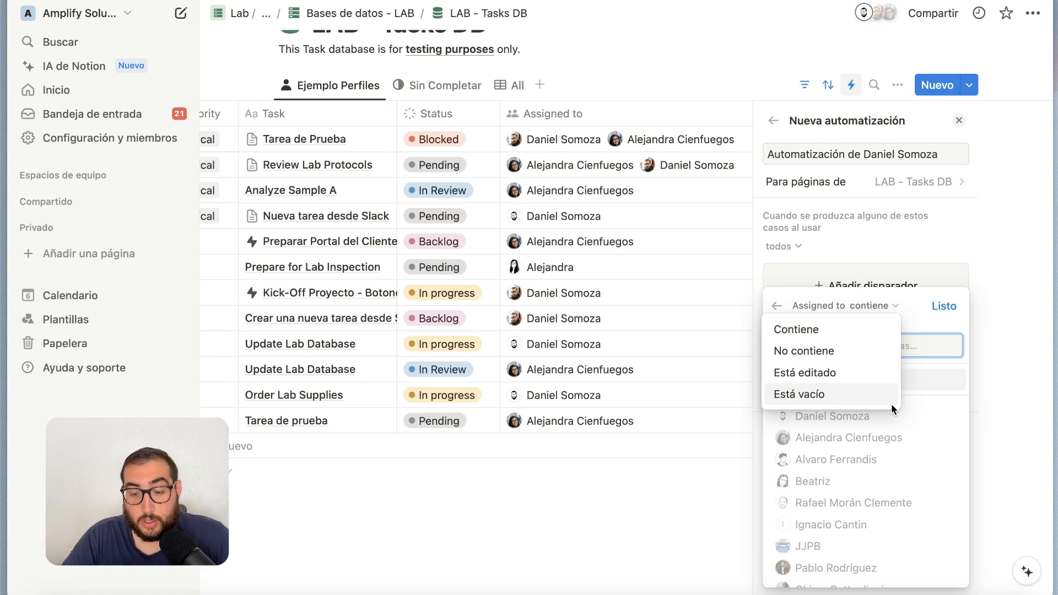
{"action": "left_click", "coordinate": [933, 276]}
{"action": "left_click", "coordinate": [885, 278]}
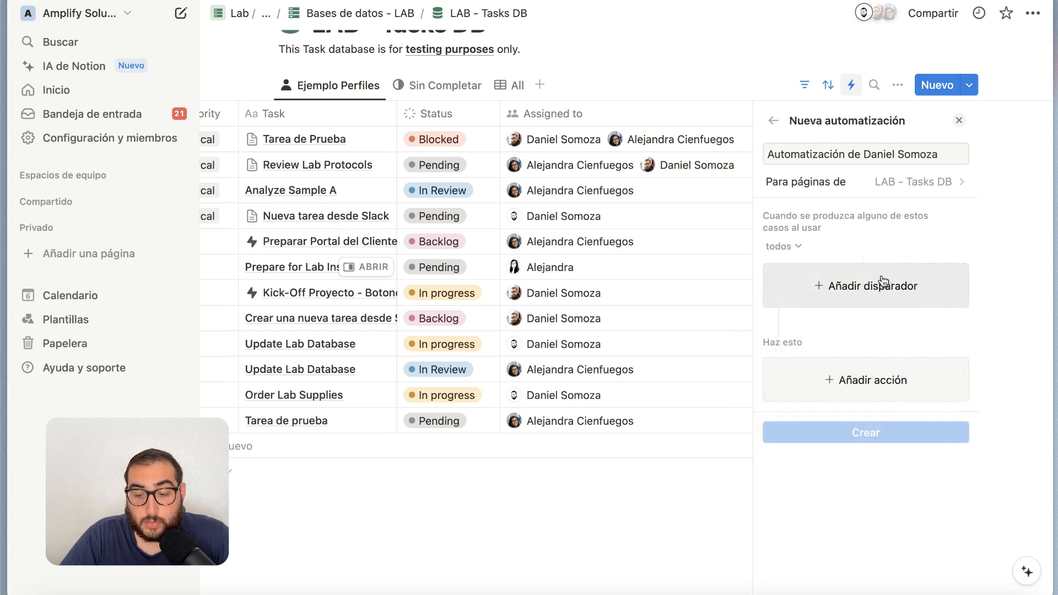
Step: Add a trigger to the new automation for when Project contains Website Audit
{"action": "left_click", "coordinate": [885, 277]}
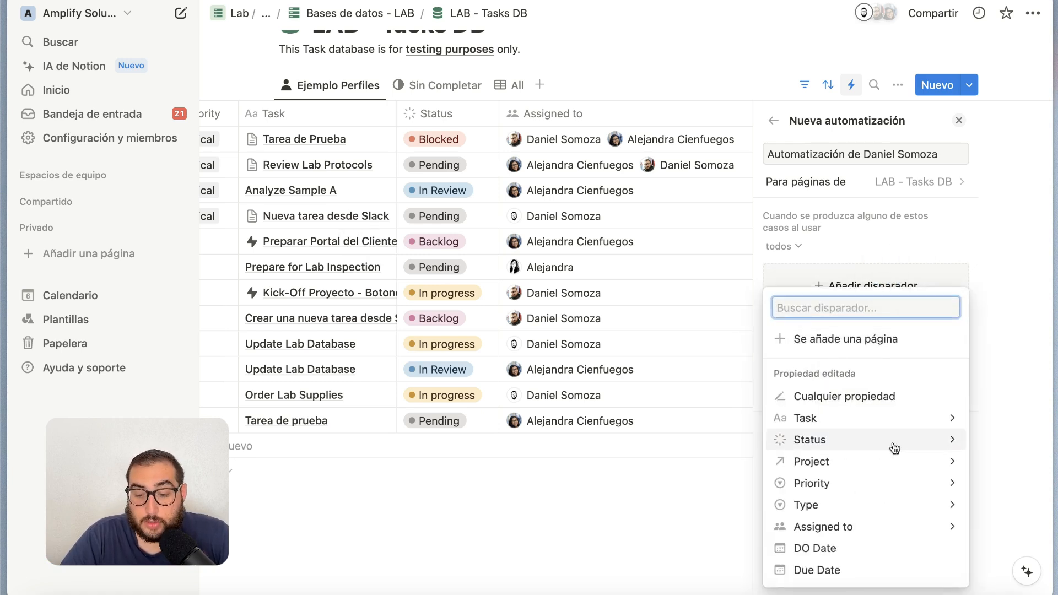
{"action": "left_click", "coordinate": [893, 461]}
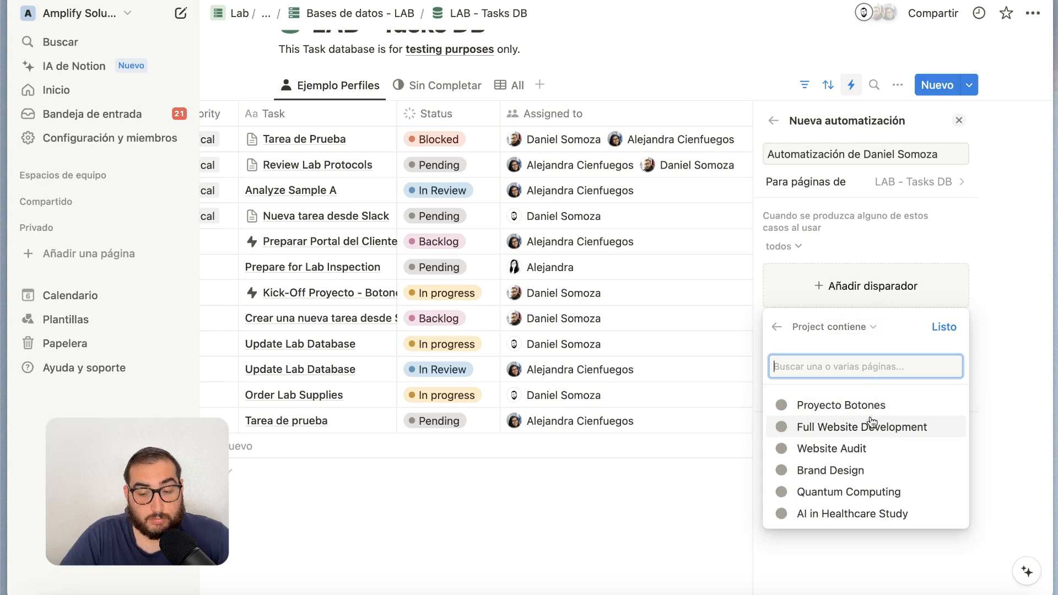
{"action": "left_click", "coordinate": [854, 451]}
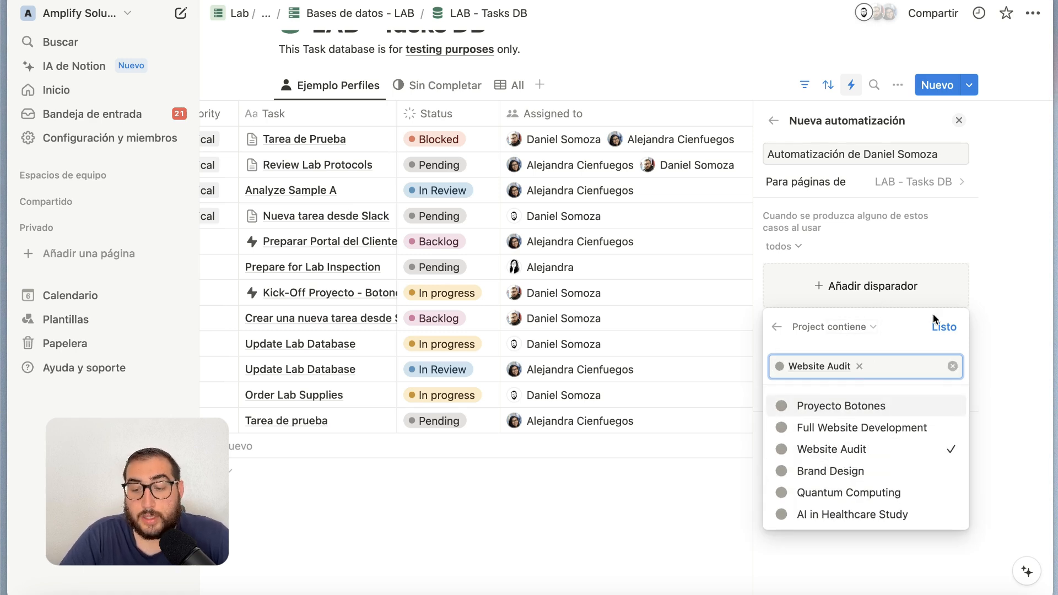
{"action": "left_click", "coordinate": [938, 326]}
Step: Add an action to the new automation that sets Status to Blocked
{"action": "left_click", "coordinate": [883, 432]}
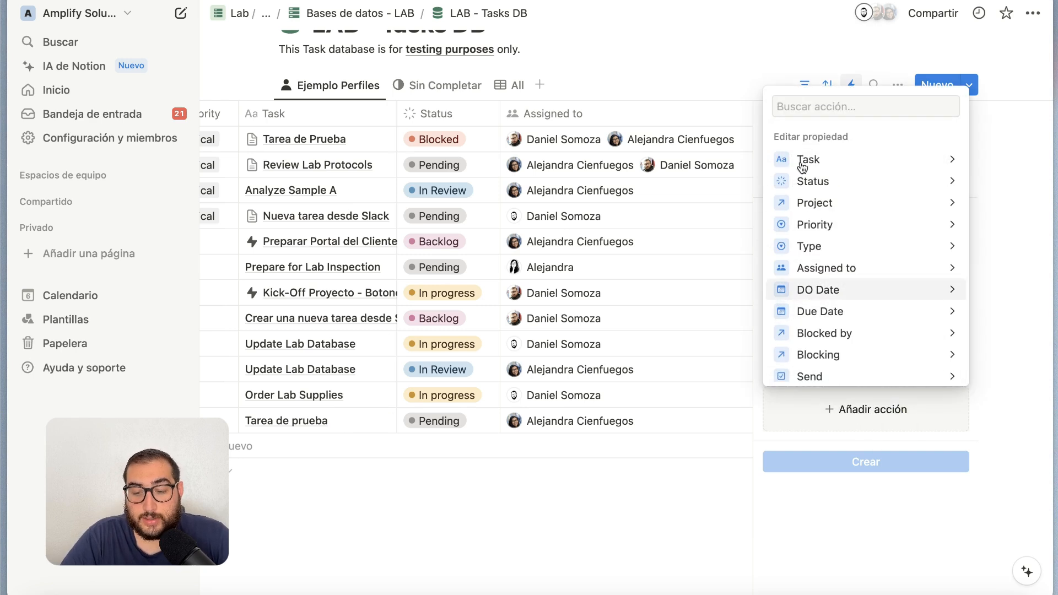
{"action": "scroll", "coordinate": [869, 356], "scroll_direction": "down", "scroll_amount": 1}
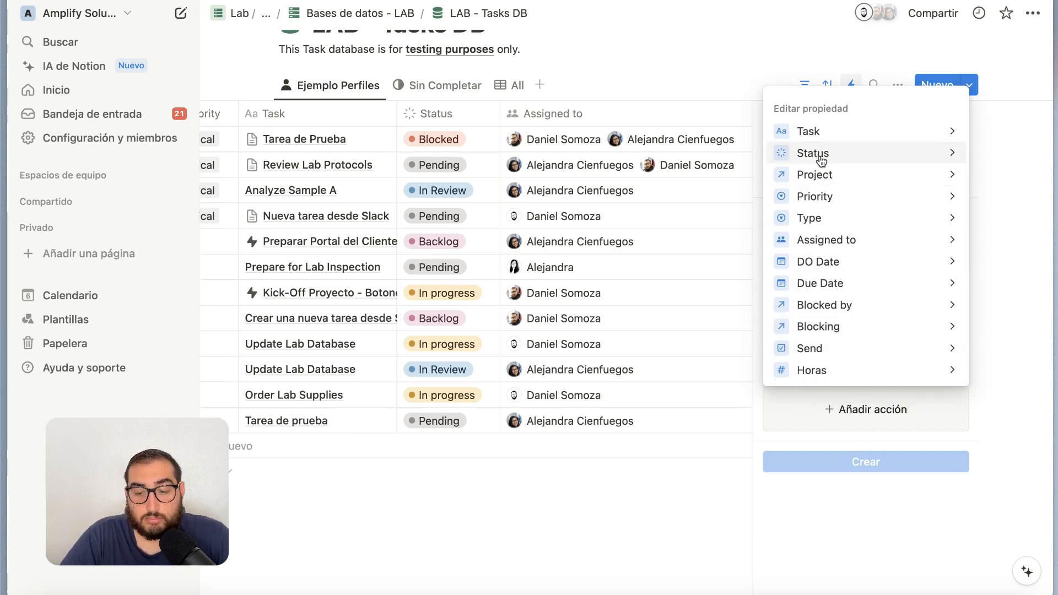
{"action": "left_click", "coordinate": [843, 152]}
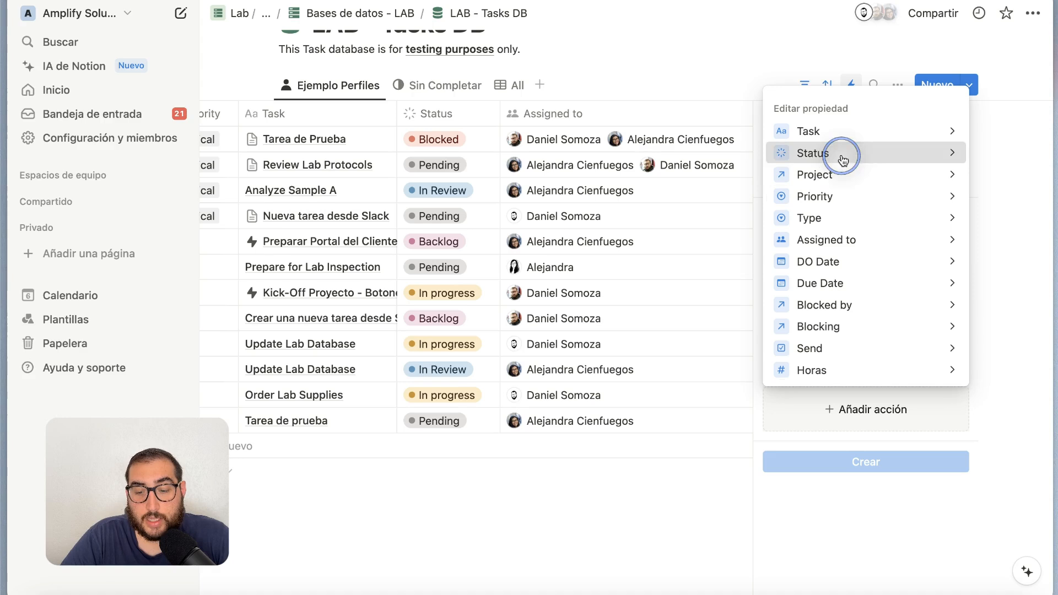
{"action": "left_click", "coordinate": [855, 299]}
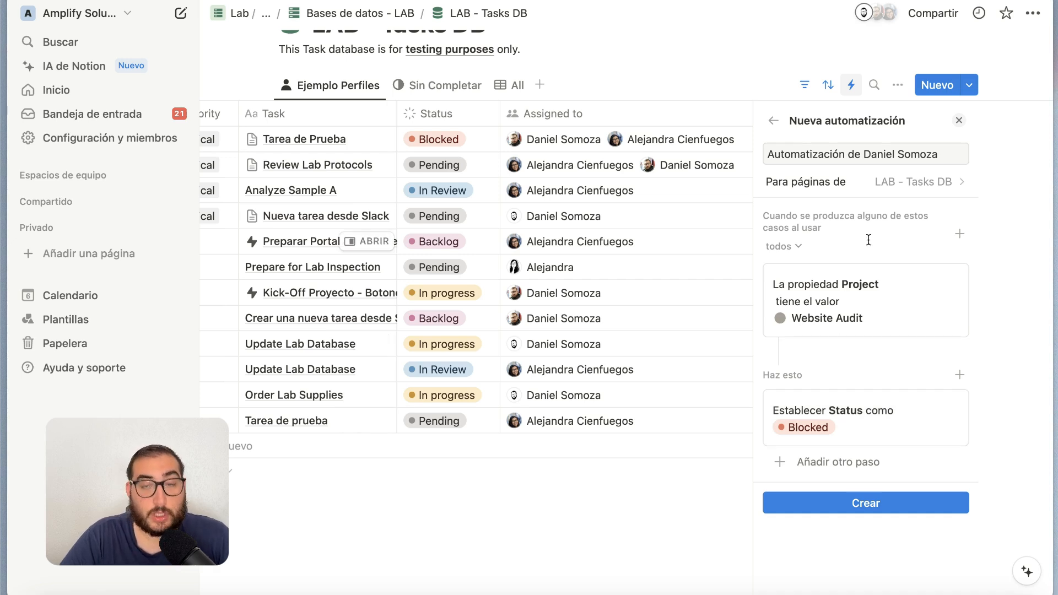
Step: Discard the unsaved Website Audit automation and close the automations list
{"action": "left_click", "coordinate": [957, 125]}
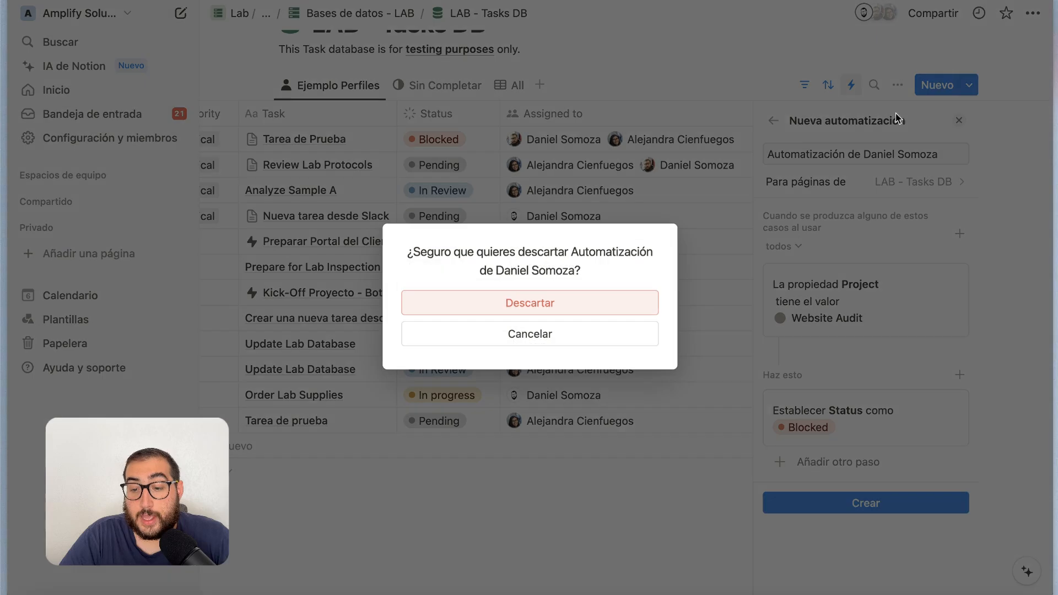
{"action": "left_click", "coordinate": [583, 347]}
{"action": "left_click", "coordinate": [774, 122]}
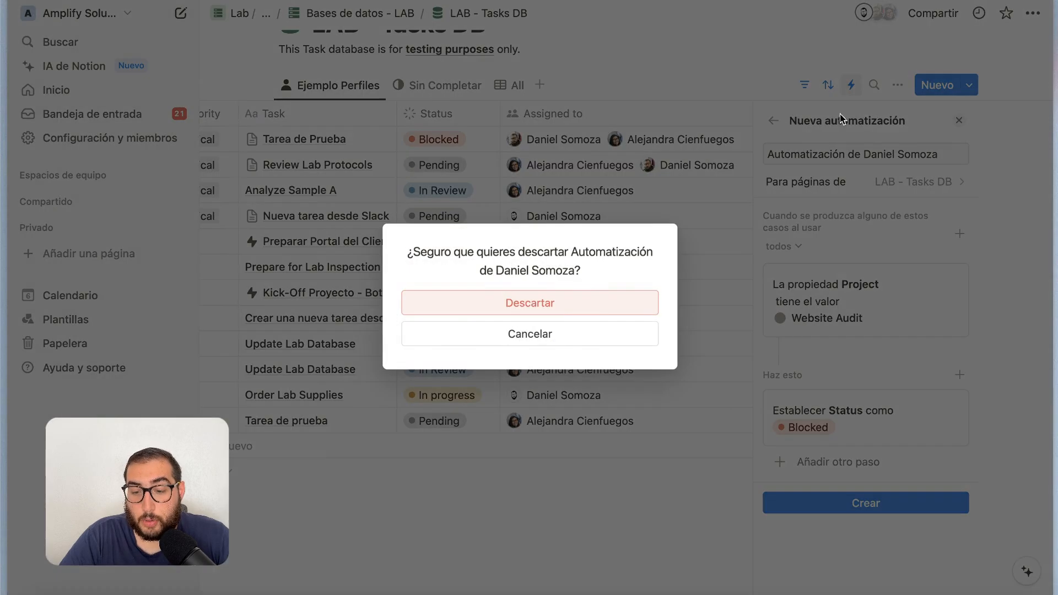
{"action": "left_click", "coordinate": [560, 308]}
{"action": "left_click", "coordinate": [959, 120]}
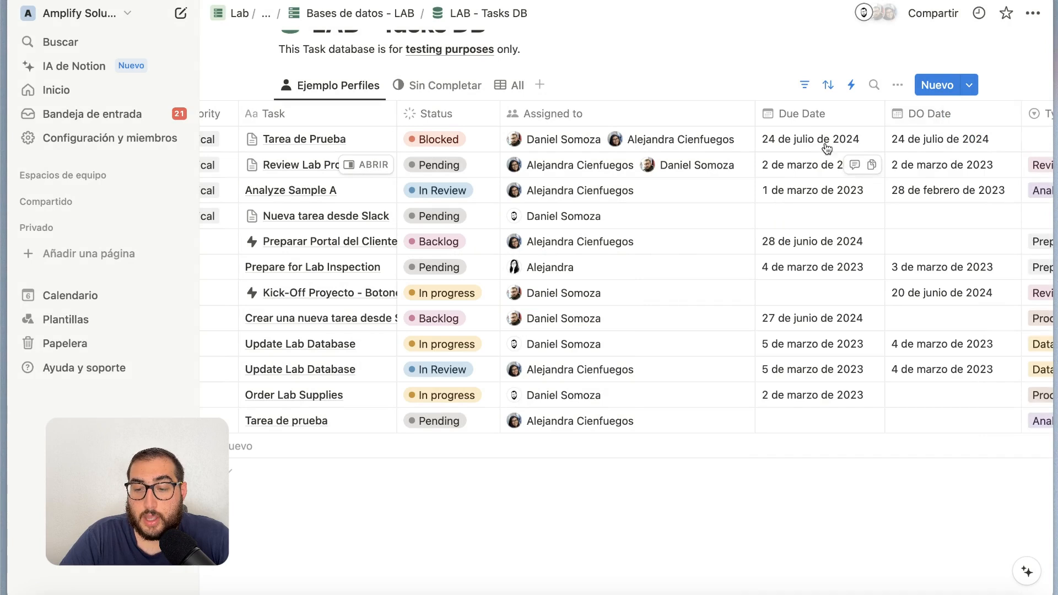
Step: Start another new automation and examine the value condition of the URL property trigger
{"action": "scroll", "coordinate": [796, 162], "scroll_direction": "right", "scroll_amount": 15}
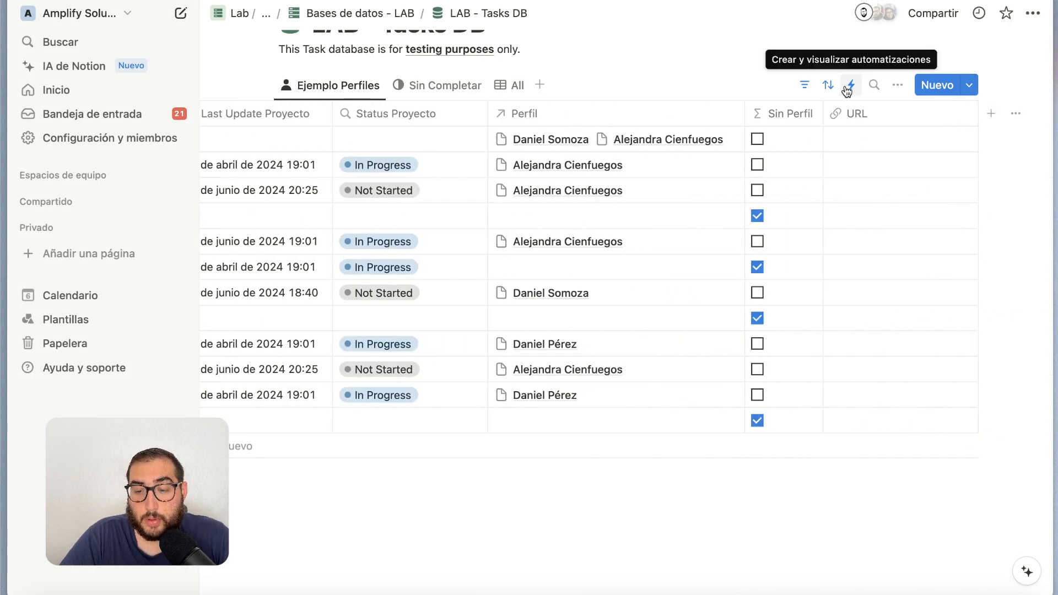
{"action": "left_click", "coordinate": [898, 85]}
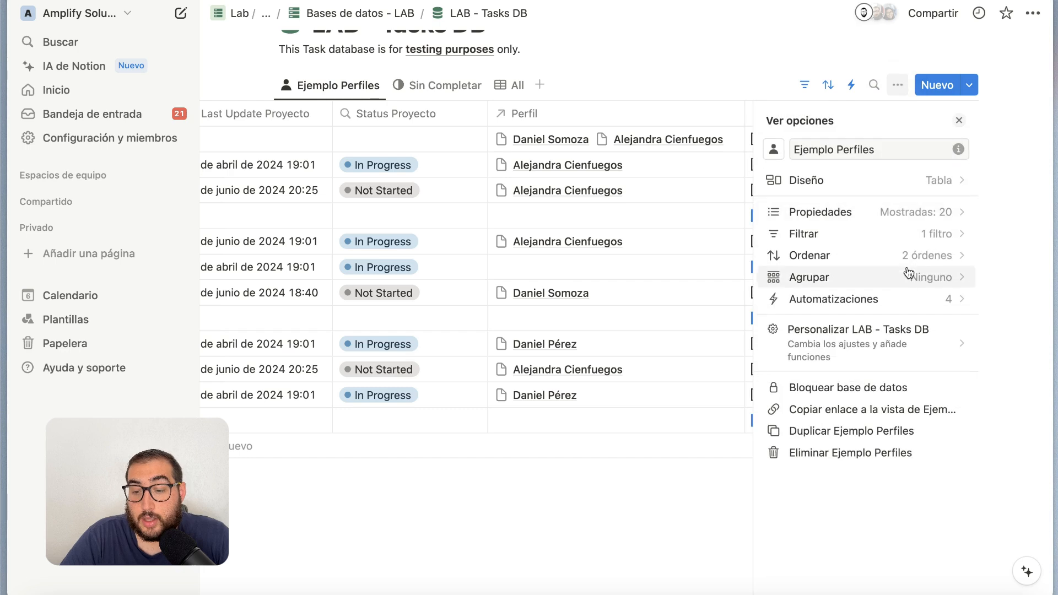
{"action": "left_click", "coordinate": [852, 84]}
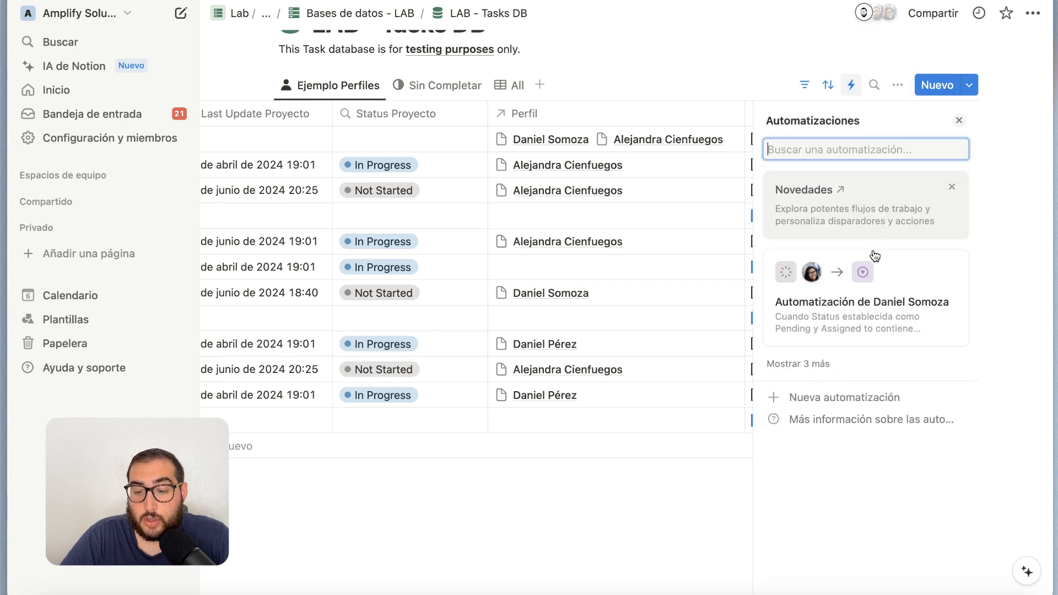
{"action": "left_click", "coordinate": [882, 398]}
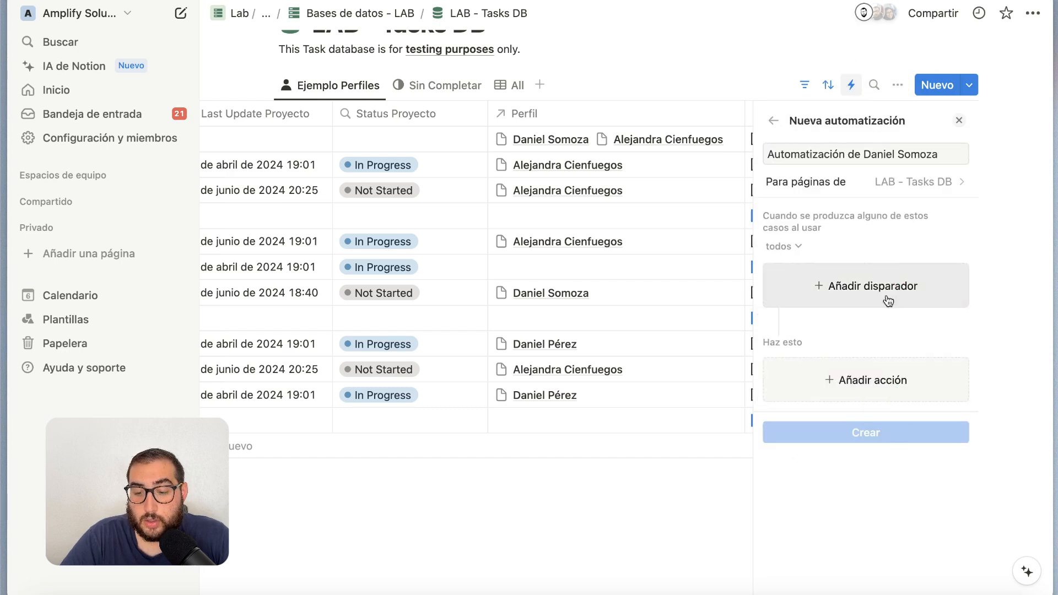
{"action": "left_click", "coordinate": [897, 282]}
{"action": "scroll", "coordinate": [886, 460], "scroll_direction": "down", "scroll_amount": 5}
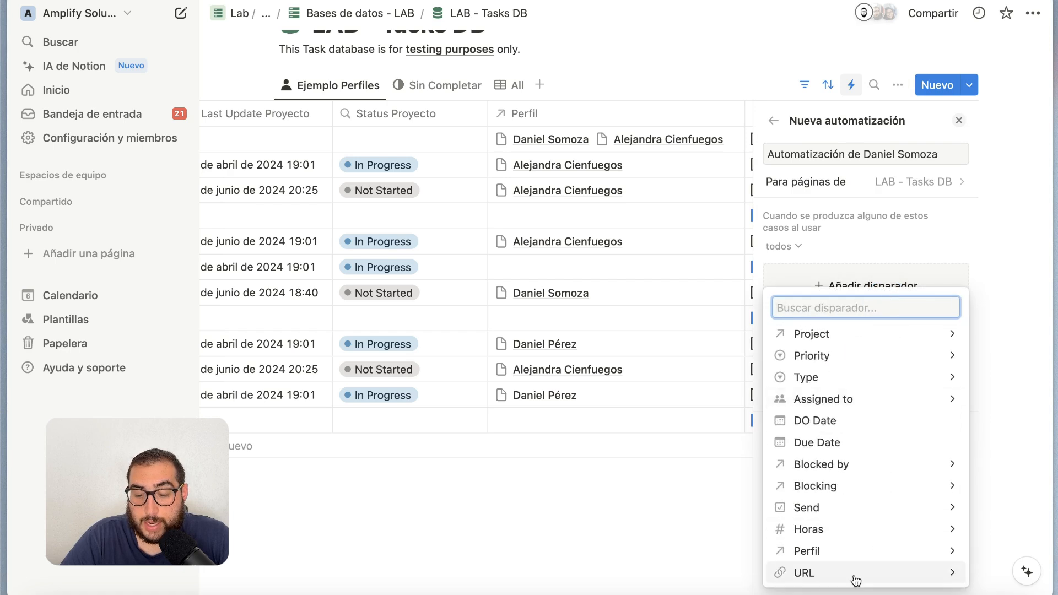
{"action": "left_click", "coordinate": [855, 576]}
{"action": "left_click", "coordinate": [857, 363]}
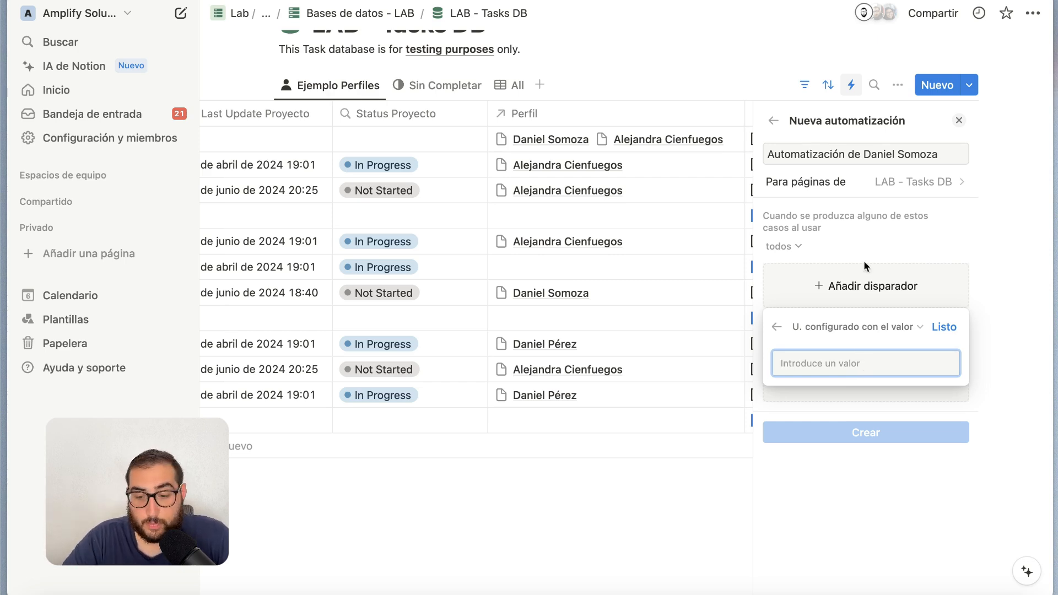
{"action": "left_click", "coordinate": [862, 219]}
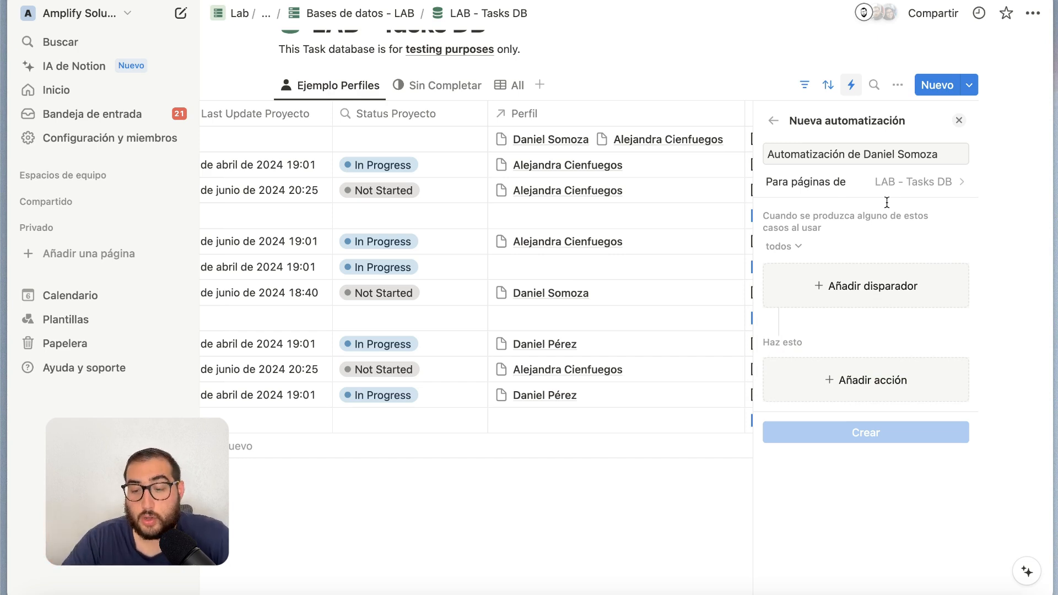
Step: Examine the comparison operators of the Horas trigger and return to the automations list
{"action": "left_click", "coordinate": [829, 291]}
{"action": "scroll", "coordinate": [815, 421], "scroll_direction": "down", "scroll_amount": 3}
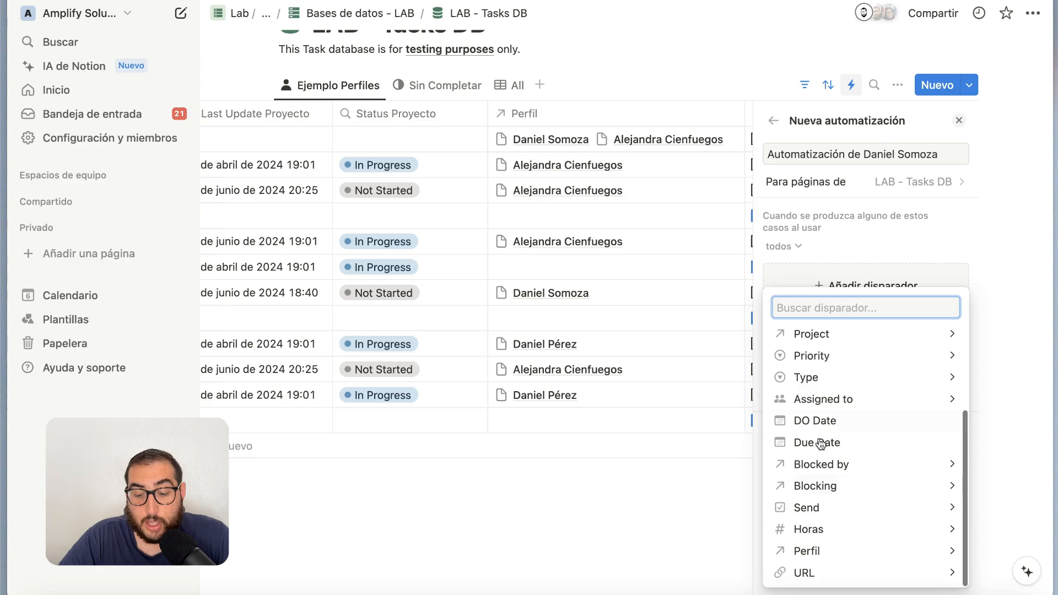
{"action": "left_click", "coordinate": [846, 530]}
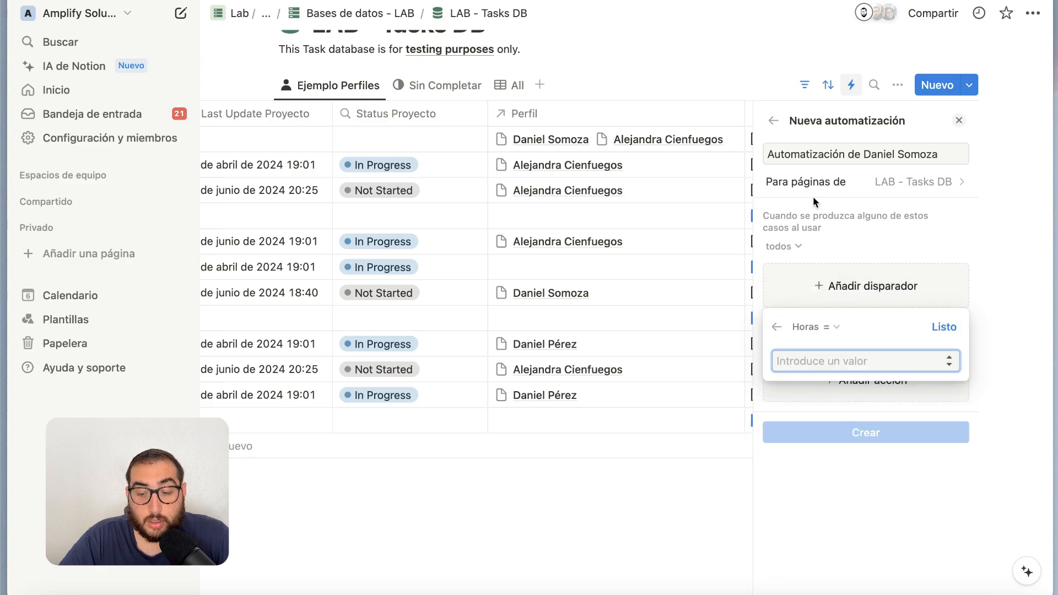
{"action": "left_click", "coordinate": [831, 331]}
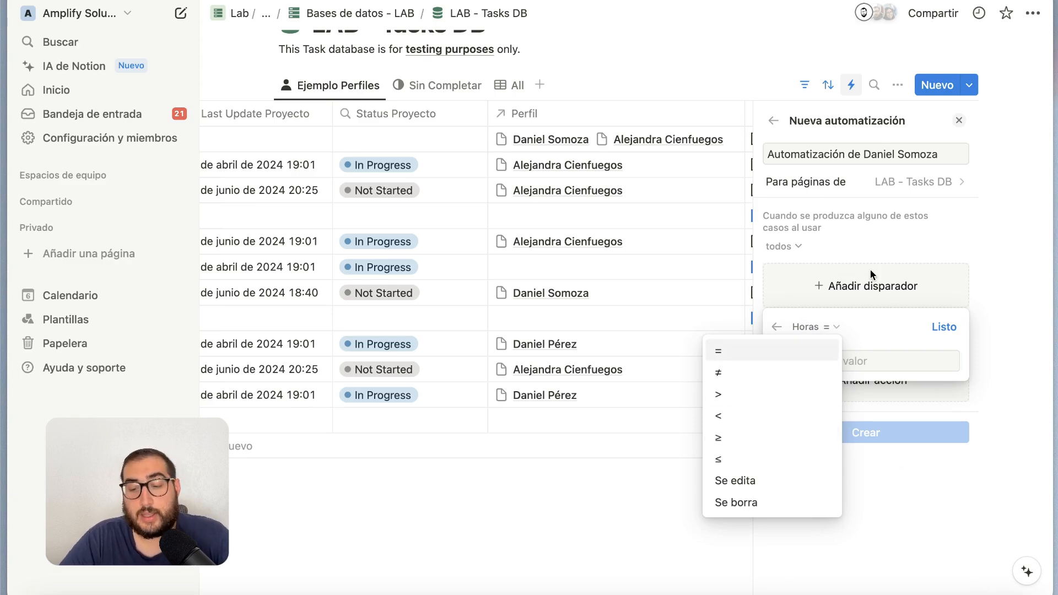
{"action": "left_click", "coordinate": [880, 253]}
{"action": "left_click", "coordinate": [892, 262]}
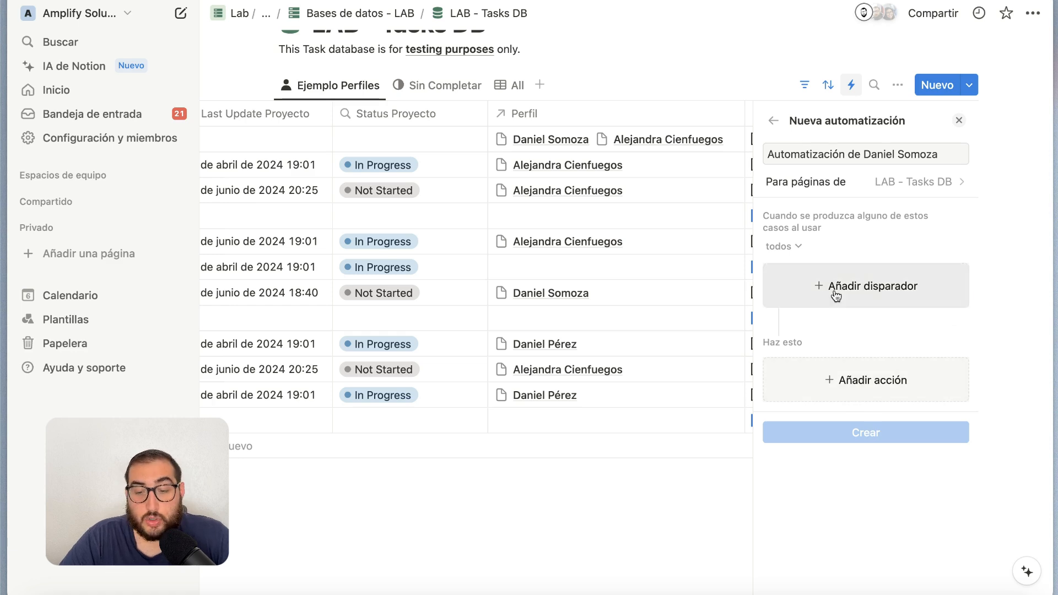
{"action": "left_click", "coordinate": [770, 121]}
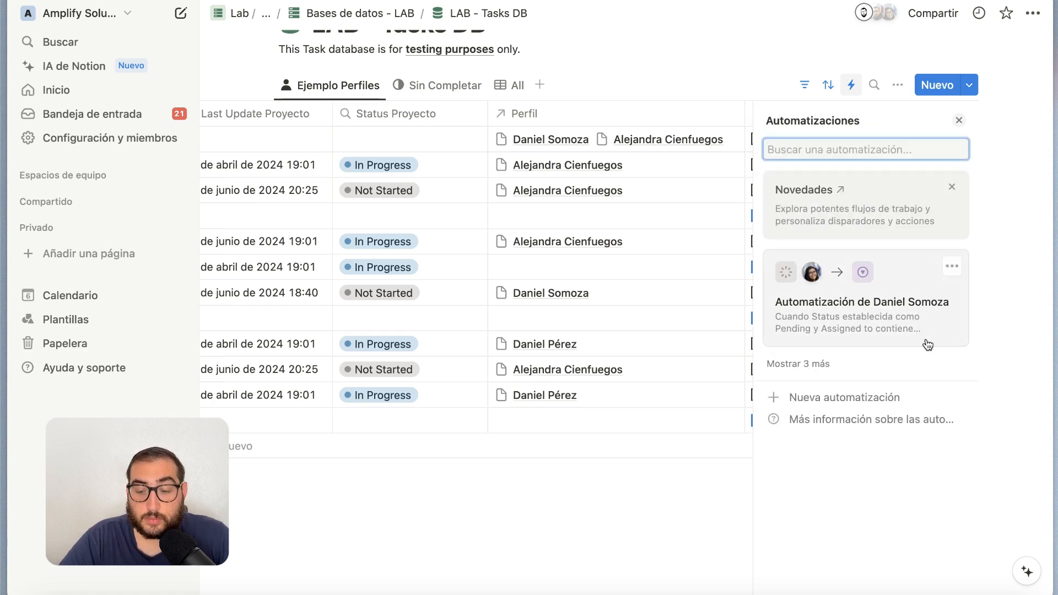